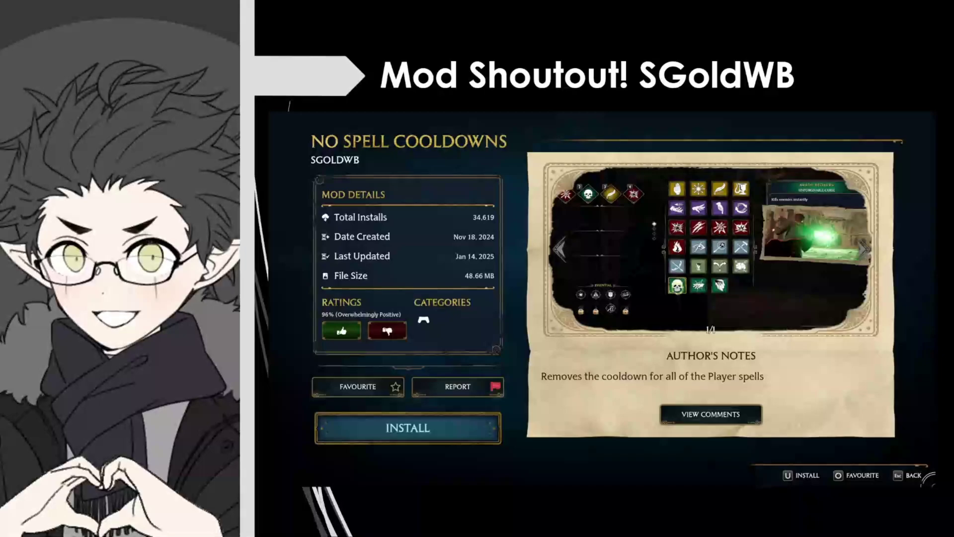
pyautogui.press('Right')
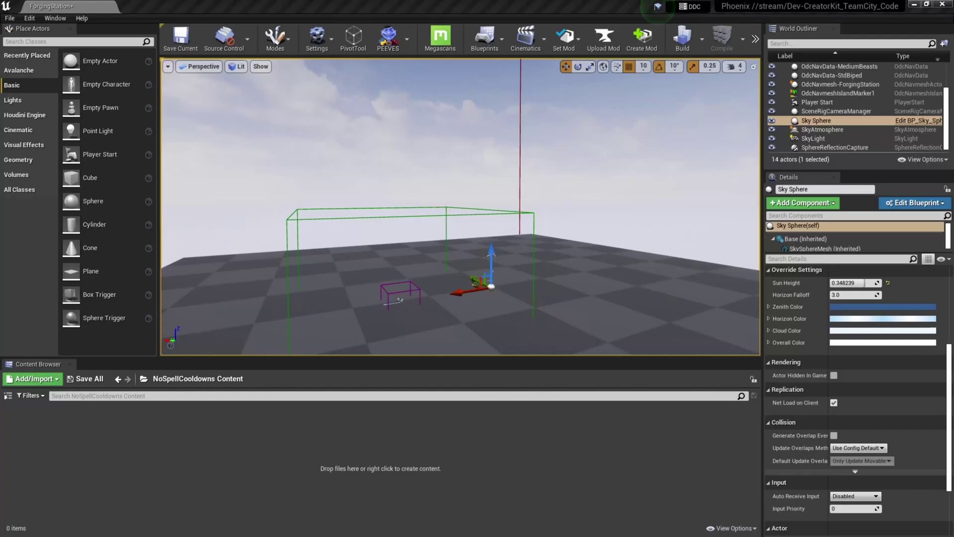
# Try to create a new empty mod package named NoSpellCooldown.
pyautogui.click(642, 38)
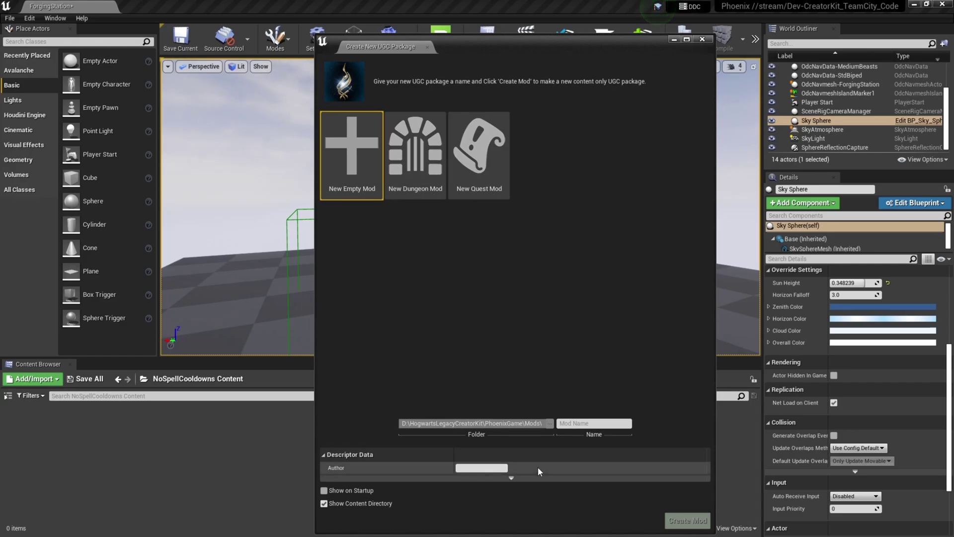
pyautogui.click(596, 422)
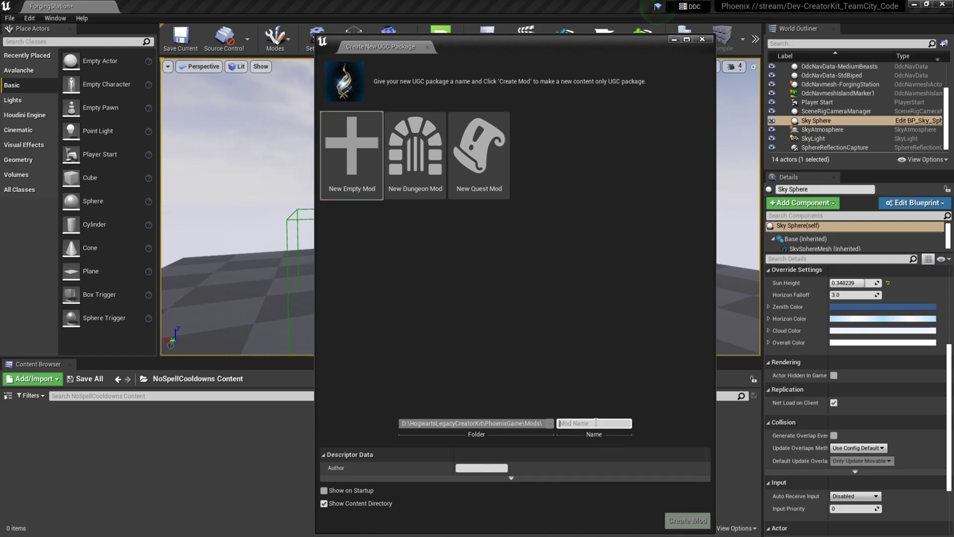
pyautogui.write('No')
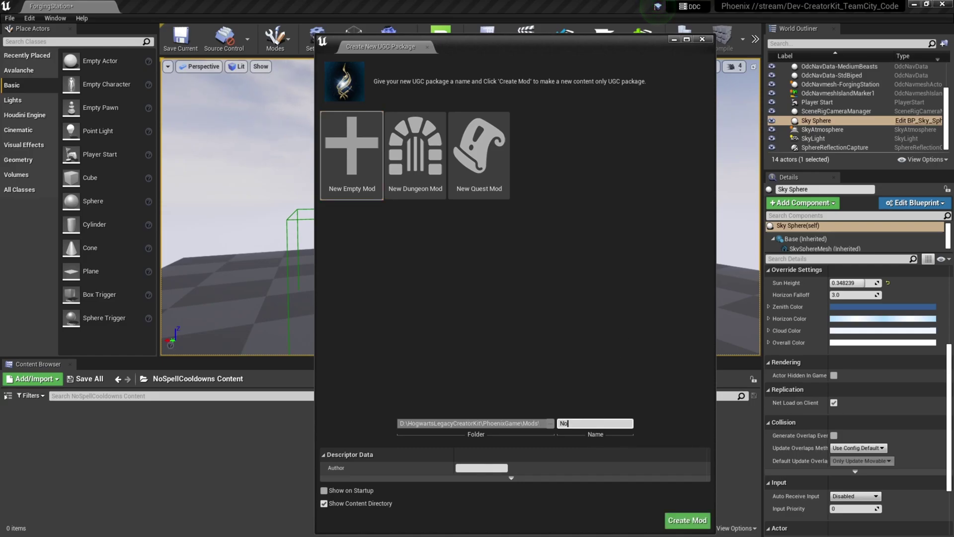
pyautogui.write('SpellCooldown')
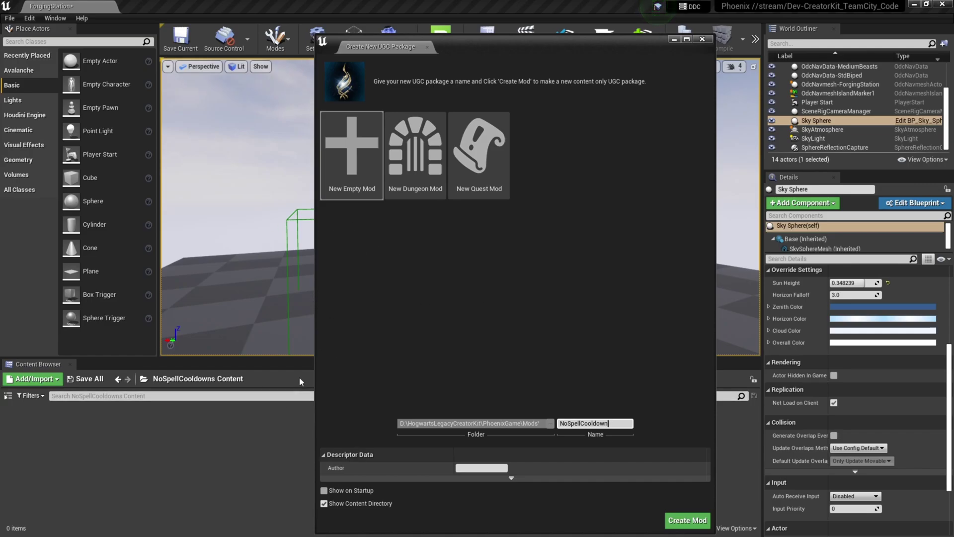
pyautogui.click(582, 423)
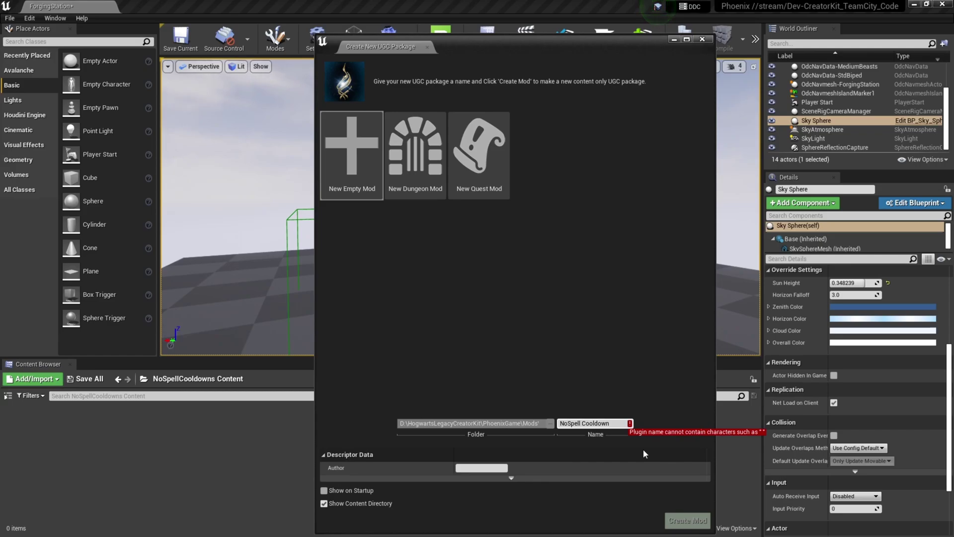
pyautogui.press('BackSpace')
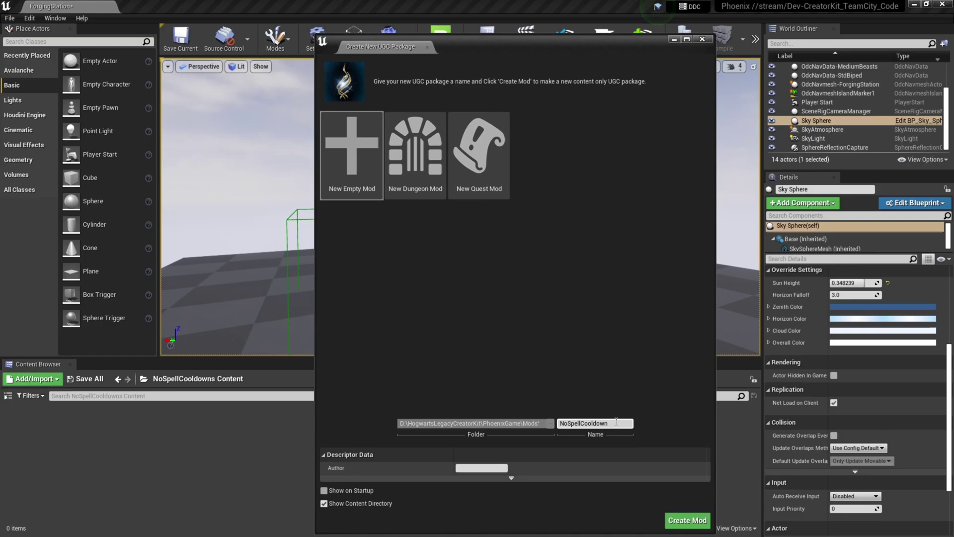
pyautogui.write('s')
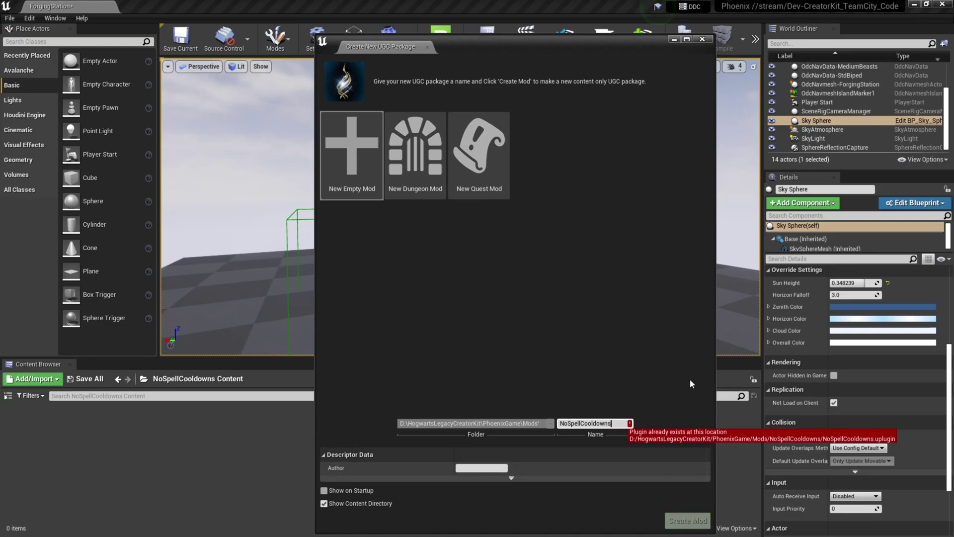
pyautogui.press('BackSpace')
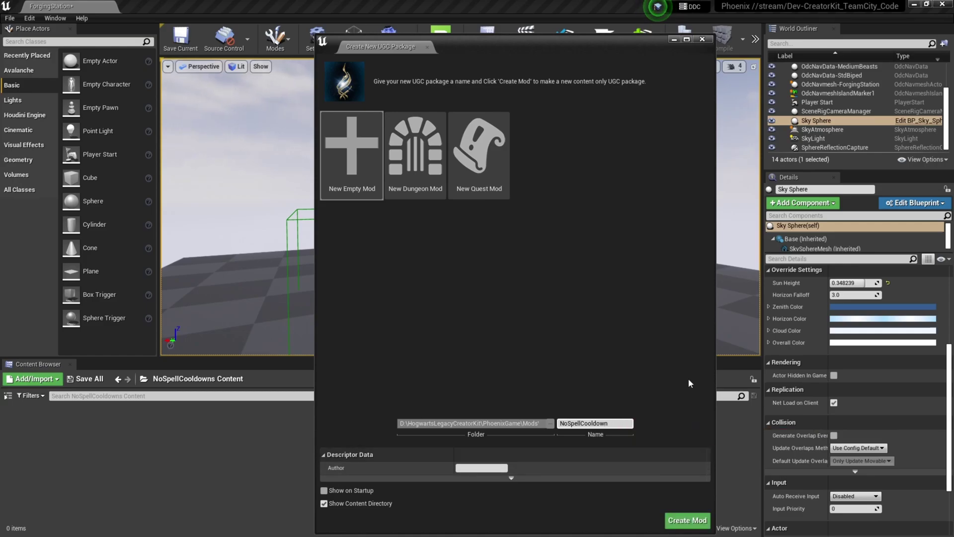
pyautogui.click(693, 513)
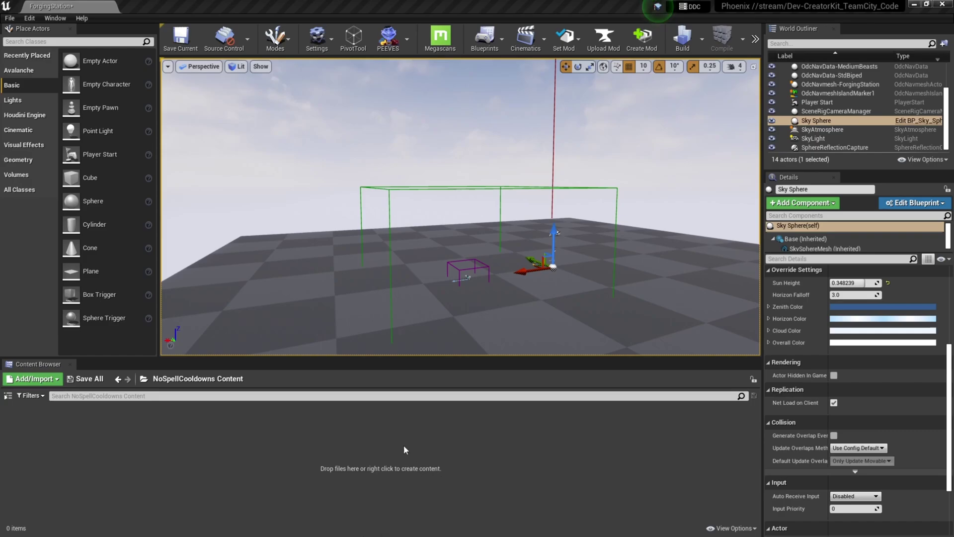
# Open the static DB Text Entry editor for the active mod.
pyautogui.click(55, 19)
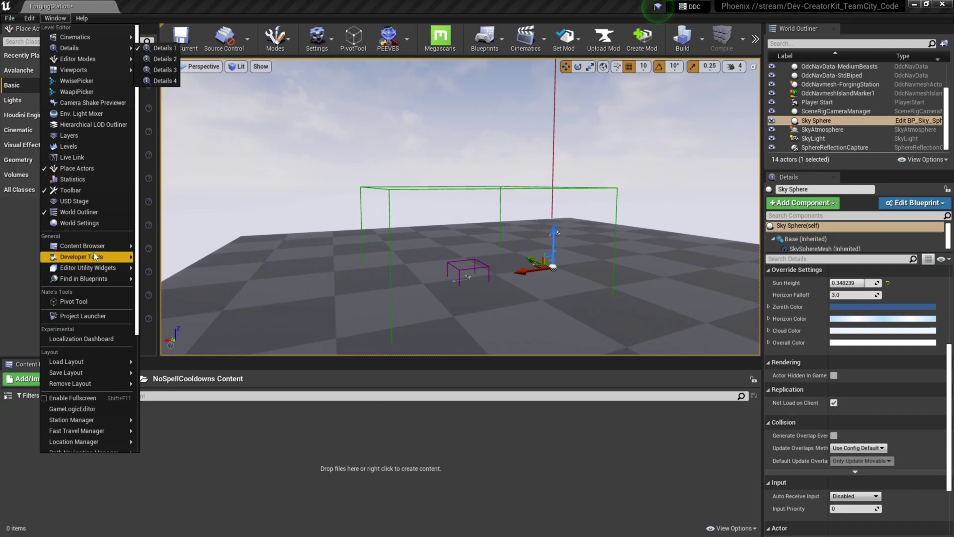
pyautogui.scroll(-5, 93, 244)
pyautogui.moveTo(92, 316)
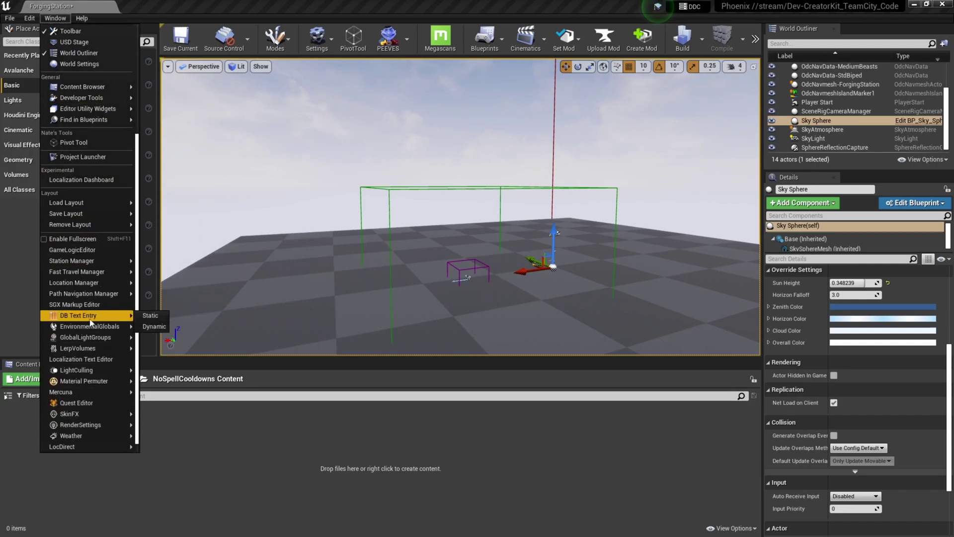
pyautogui.click(152, 317)
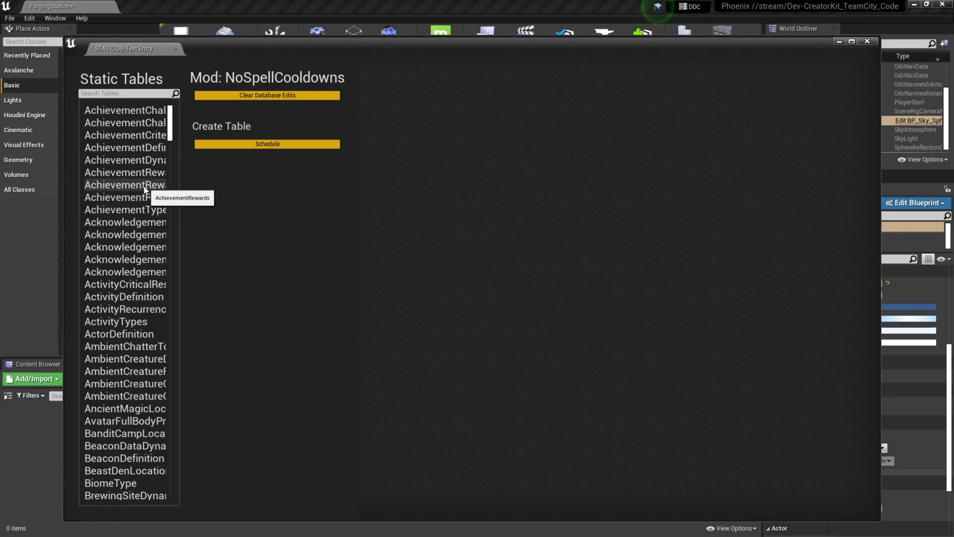
# Filter the static tables by Spell and open the SpellDefinition table.
pyautogui.click(142, 93)
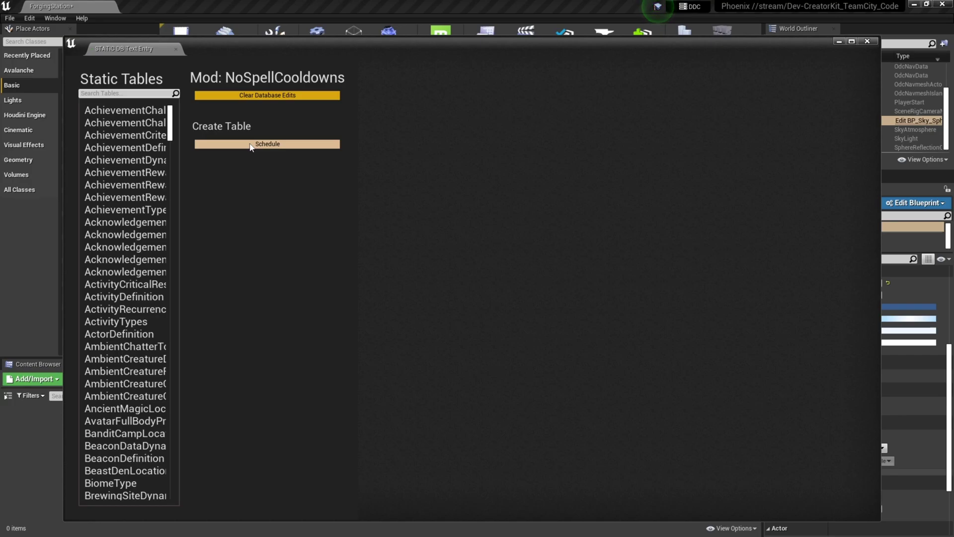
pyautogui.write('Spell')
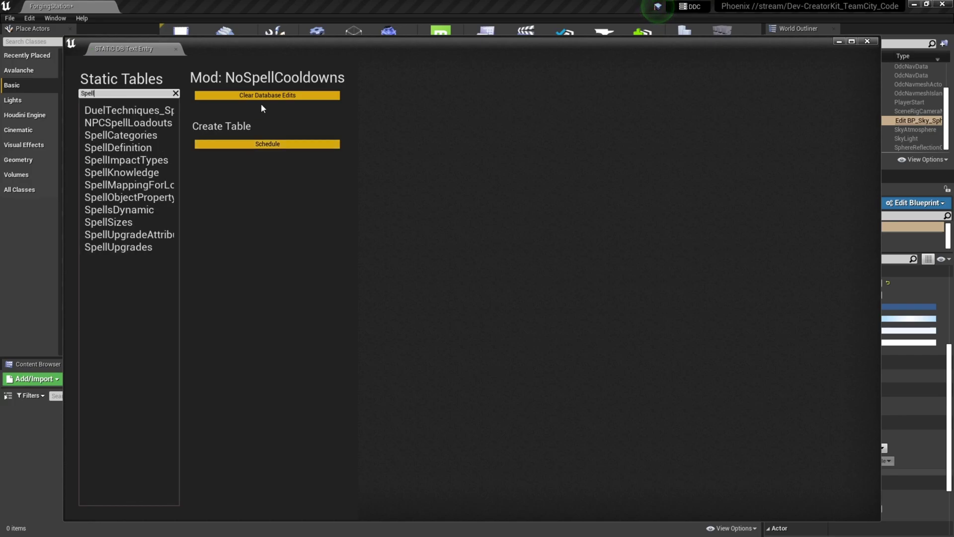
pyautogui.click(121, 147)
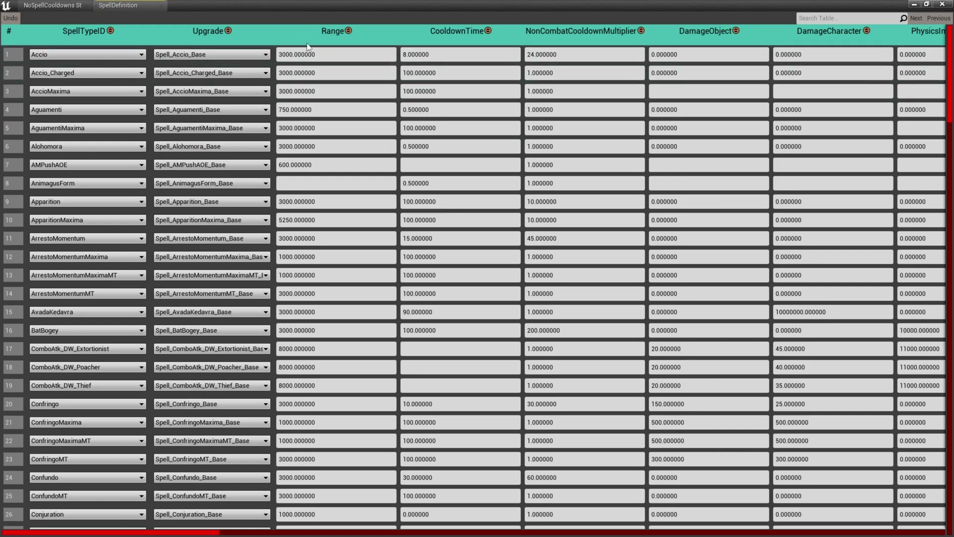
# Set the CooldownTime of the Accio spell to 0 and close the SpellDefinition table.
pyautogui.click(463, 53)
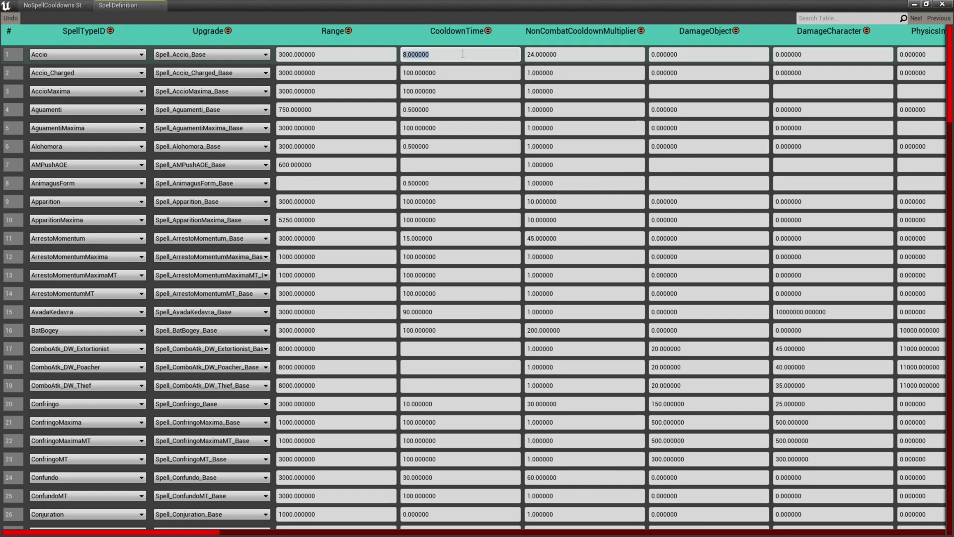
pyautogui.write('0')
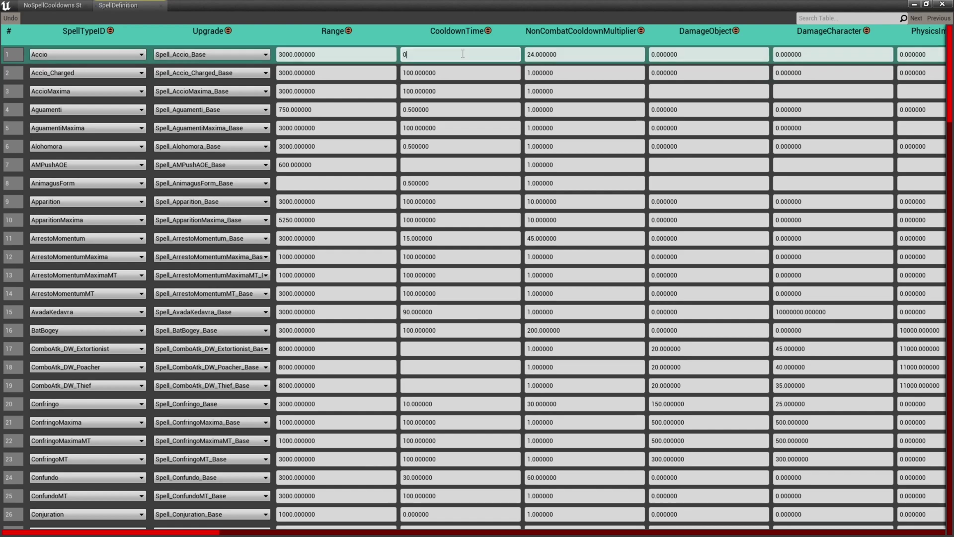
pyautogui.press('Return')
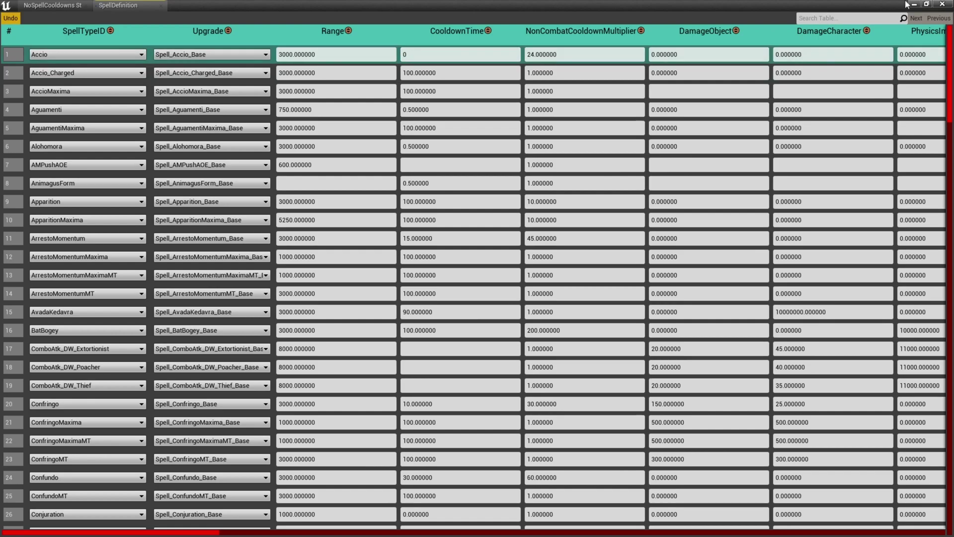
pyautogui.click(942, 4)
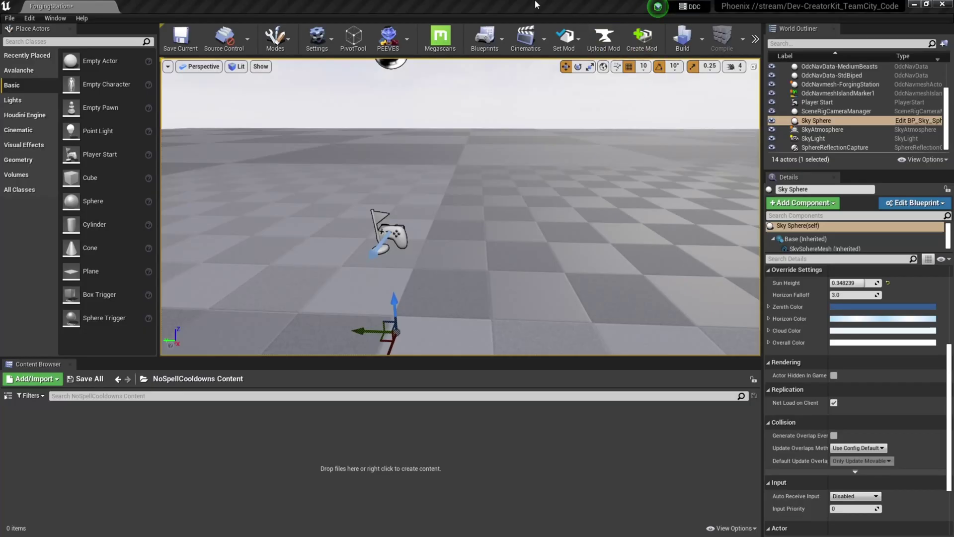
# Choose NoSpellCooldowns as the active mod project.
pyautogui.click(570, 48)
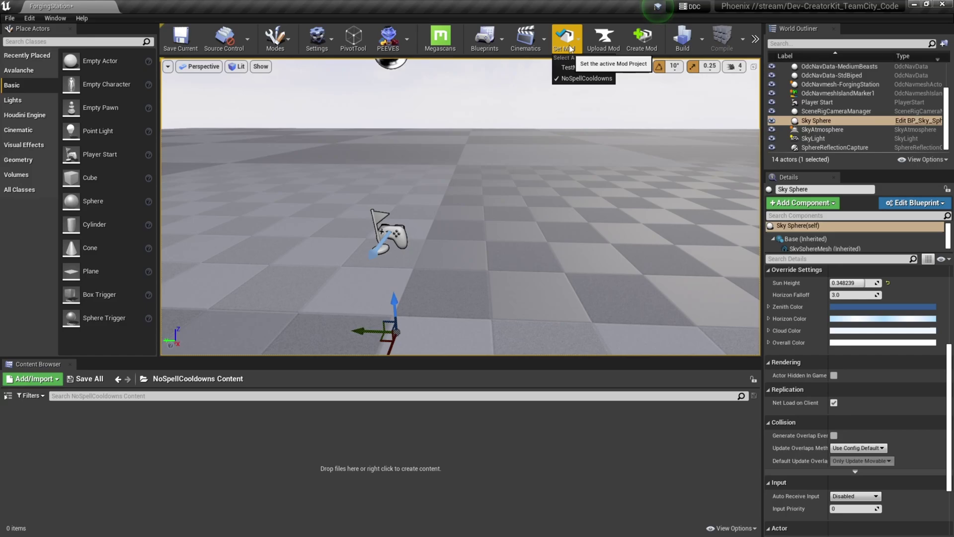
pyautogui.click(586, 78)
pyautogui.click(571, 298)
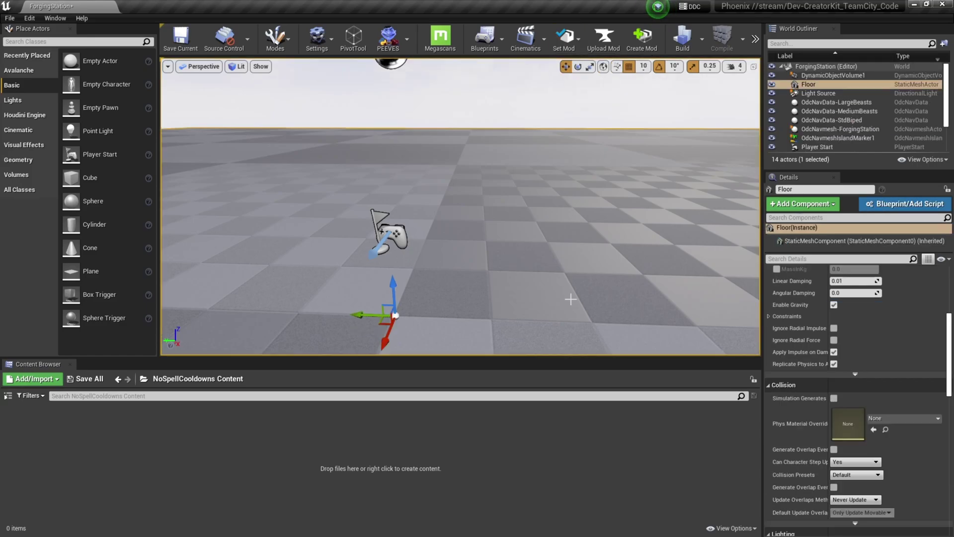
# Reopen the SpellDefinition table from the static DB Text Entry editor.
pyautogui.click(55, 17)
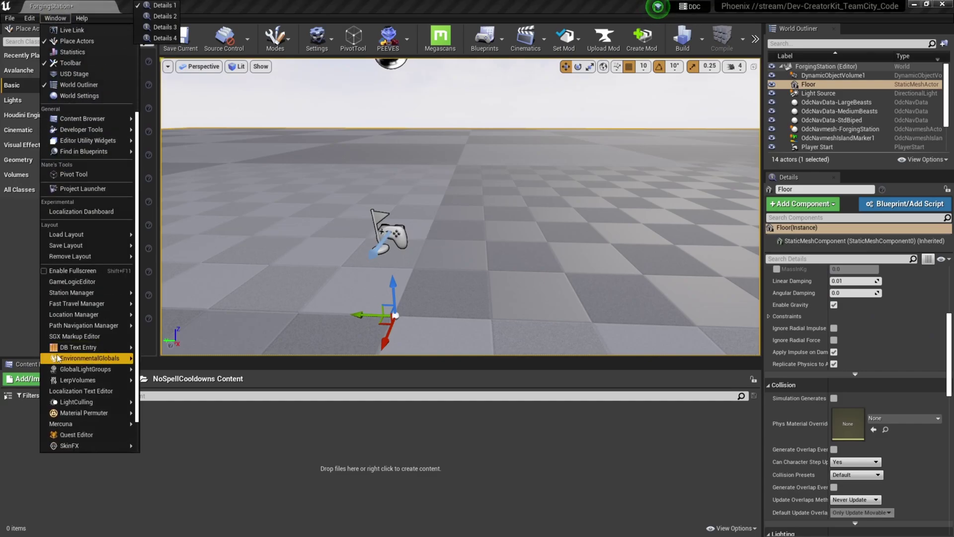
pyautogui.scroll(-1, 84, 354)
pyautogui.click(150, 347)
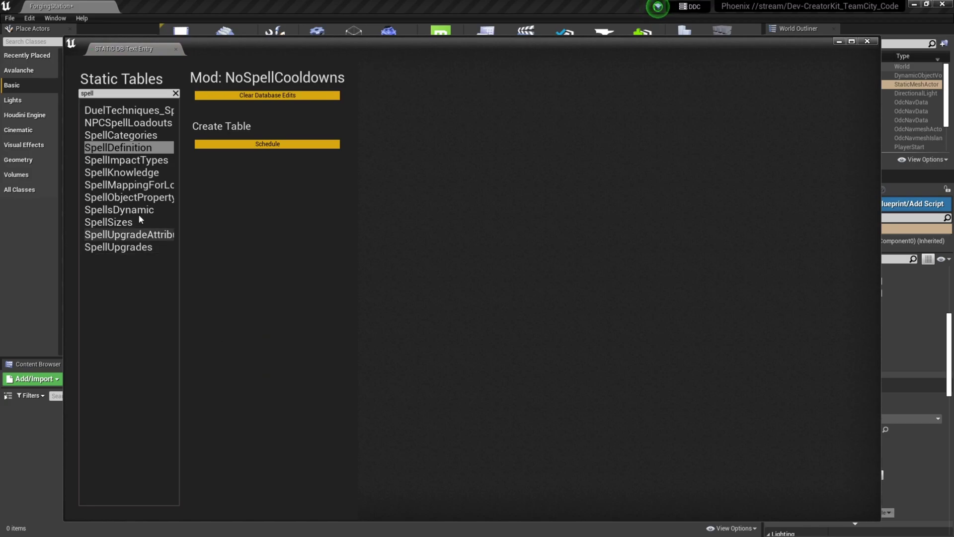
pyautogui.click(135, 149)
pyautogui.doubleClick(136, 149)
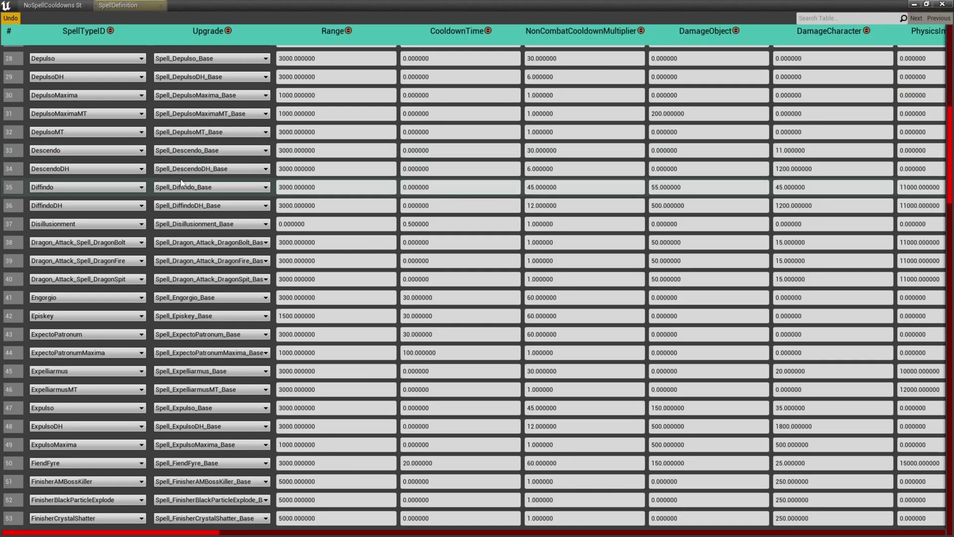
# Enter 0 again as the CooldownTime in the first row, Accio, of the SpellDefinition table.
pyautogui.scroll(-1, 447, 61)
pyautogui.scroll(1, 447, 61)
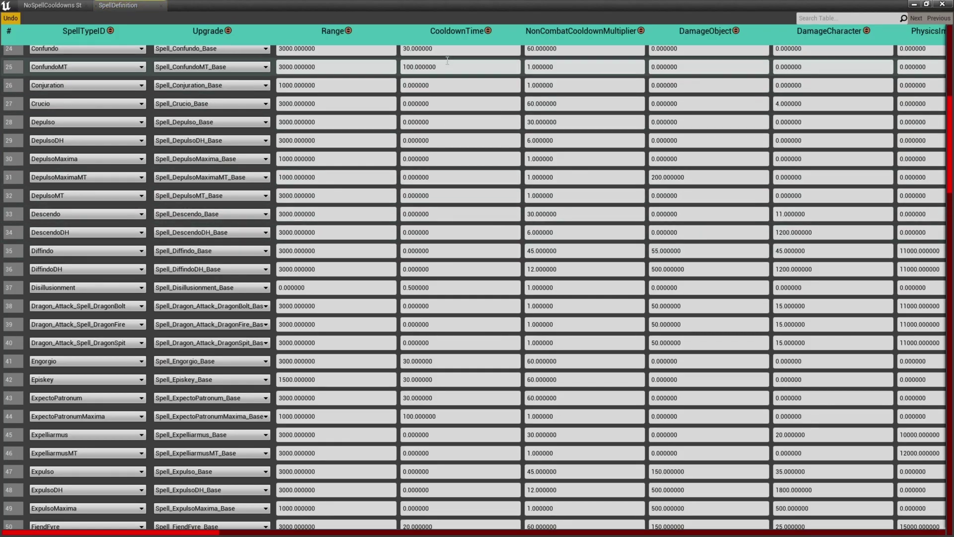
pyautogui.moveTo(950, 118); pyautogui.dragTo(950, 45)
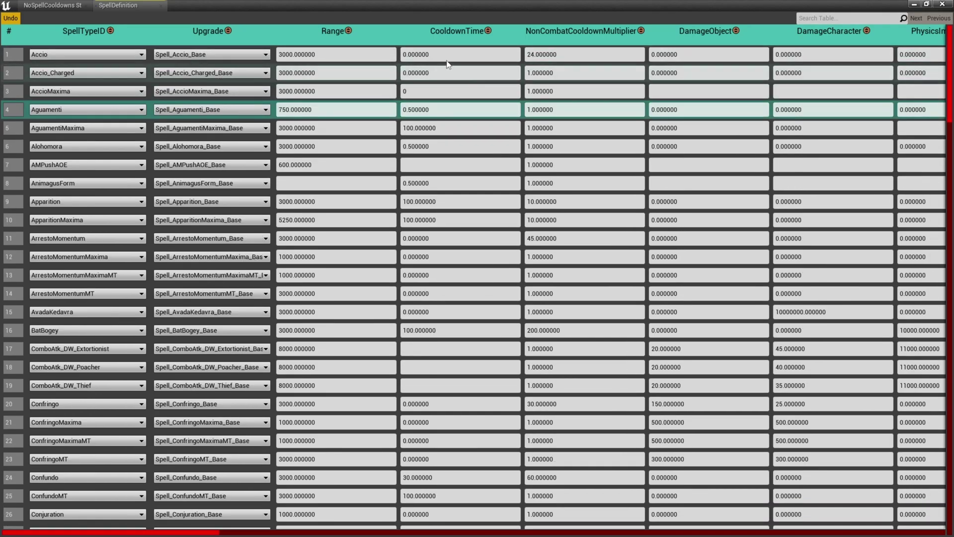
pyautogui.click(473, 58)
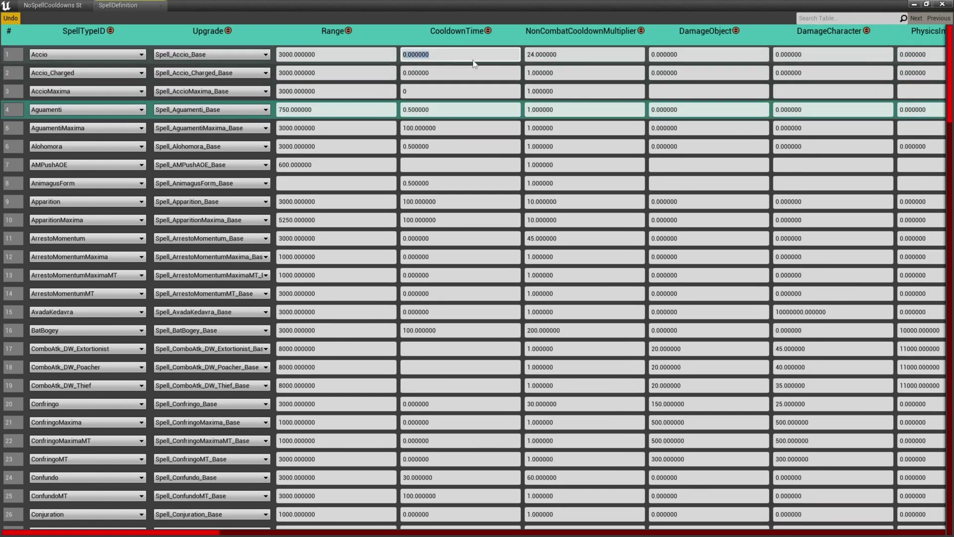
pyautogui.write('0')
pyautogui.press('Return')
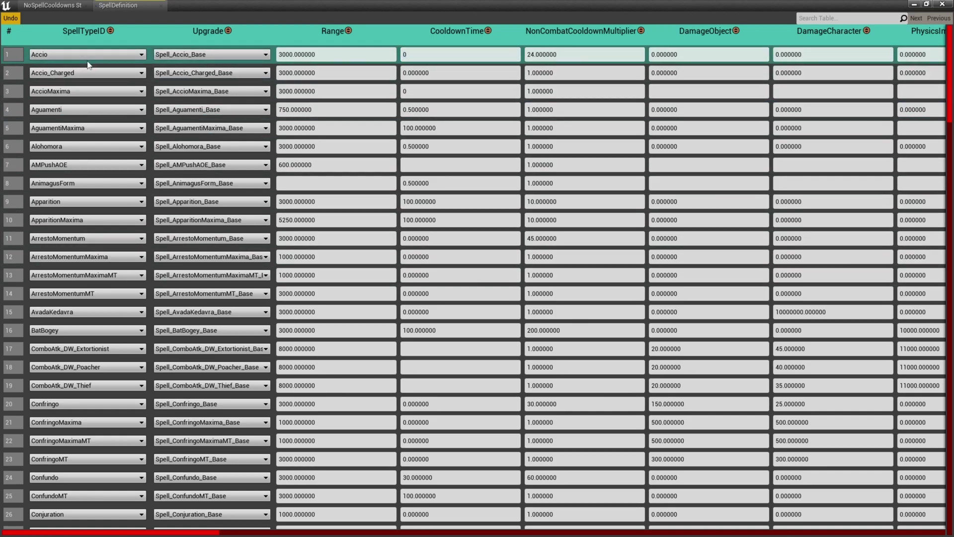
# Review the CooldownTime values of the remaining spells in the SpellDefinition table, and close the table.
pyautogui.scroll(-3, 50, 346)
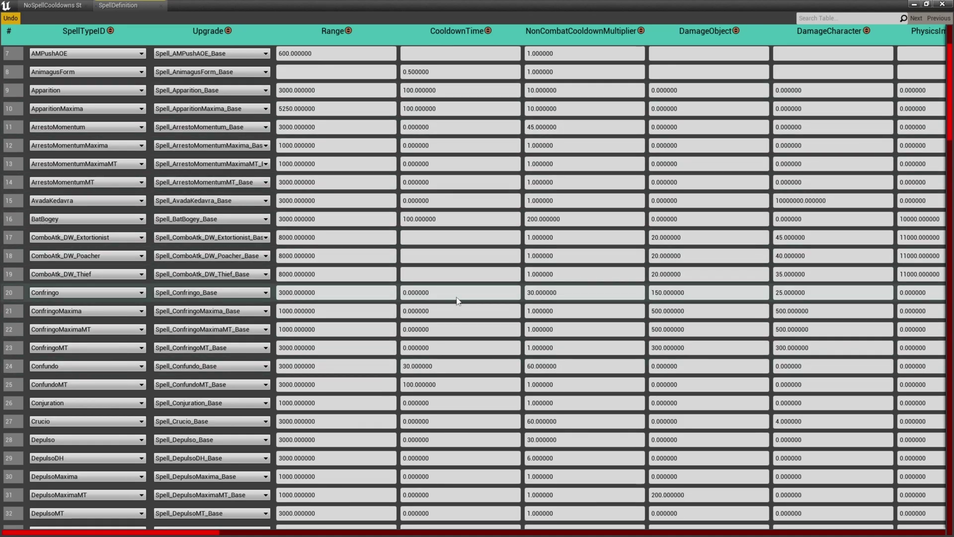
pyautogui.scroll(-1, 273, 310)
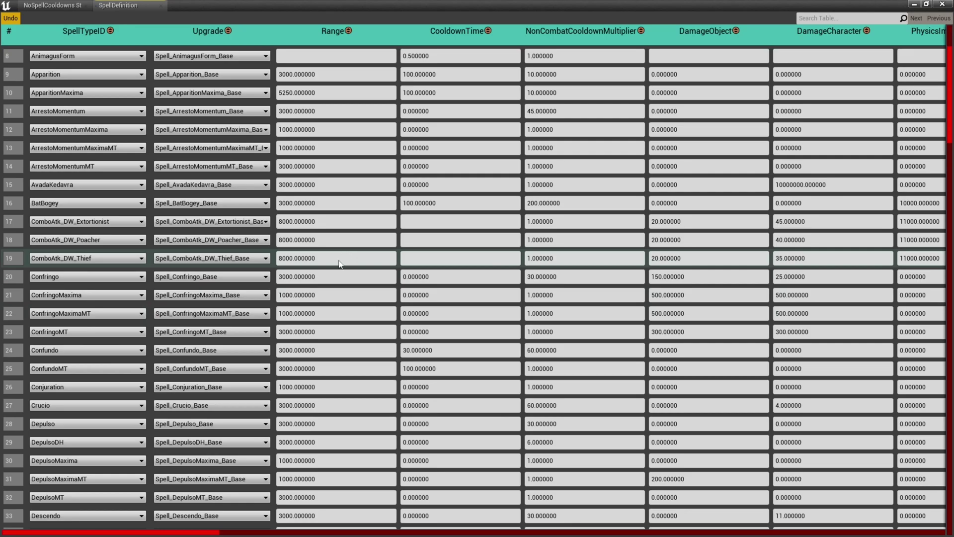
pyautogui.scroll(-5, 343, 263)
pyautogui.scroll(-3, 183, 329)
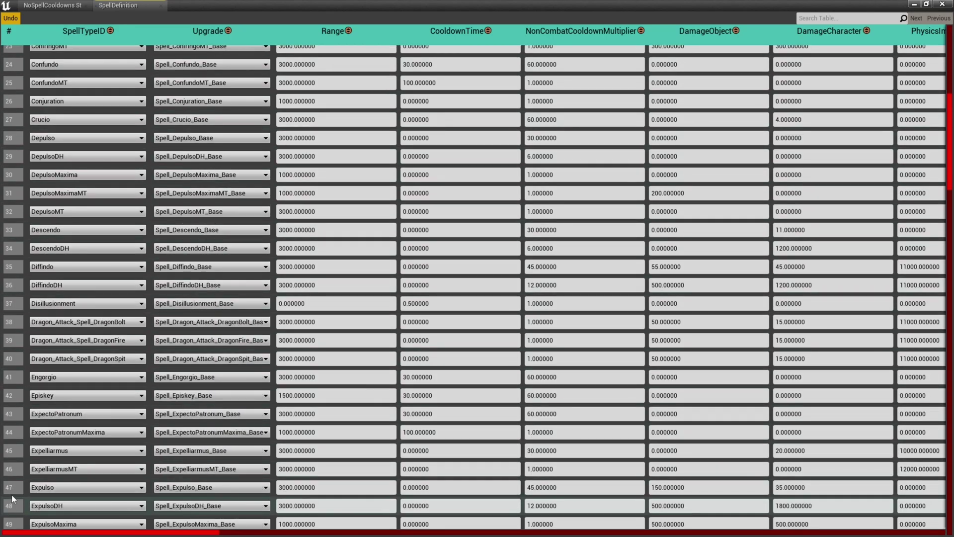
pyautogui.scroll(-3, 70, 470)
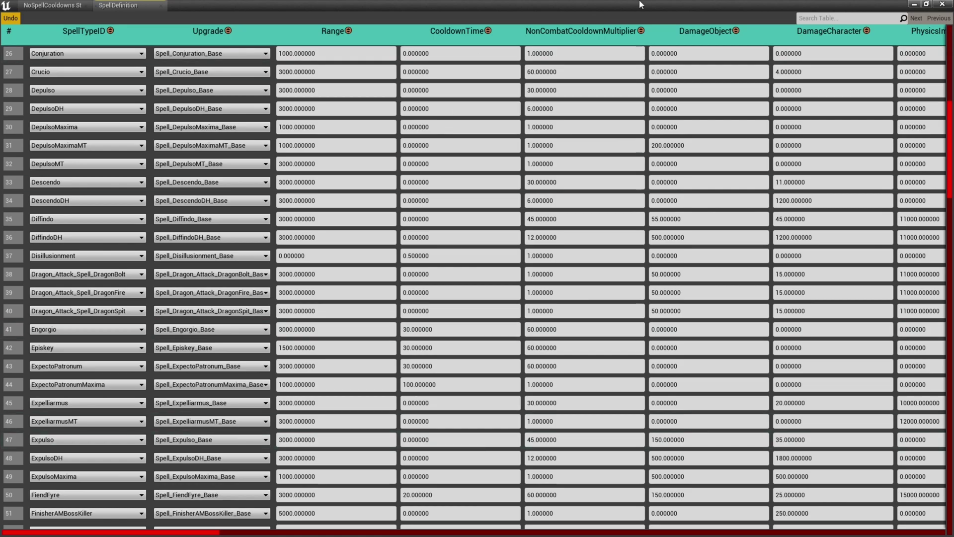
pyautogui.click(943, 5)
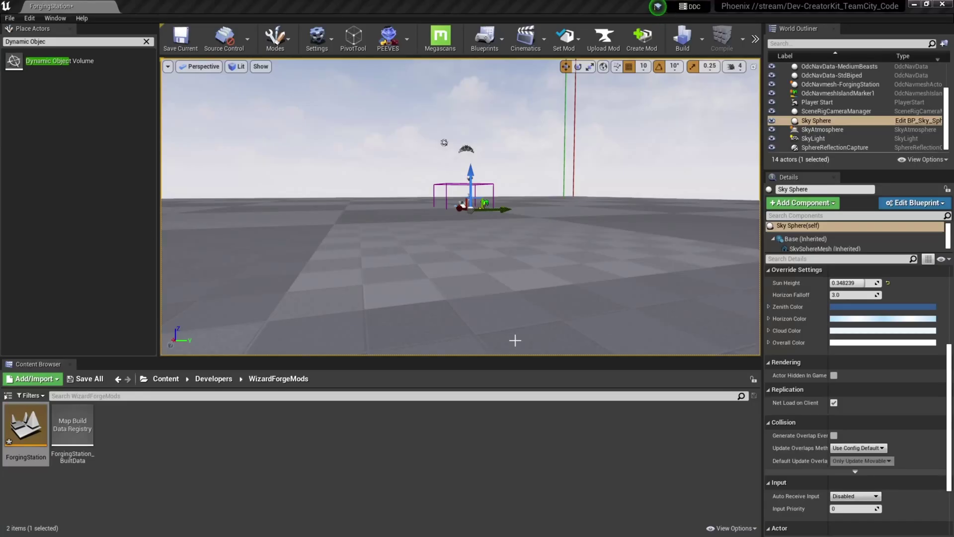
pyautogui.moveTo(517, 255); pyautogui.dragTo(478, 199, button='middle')
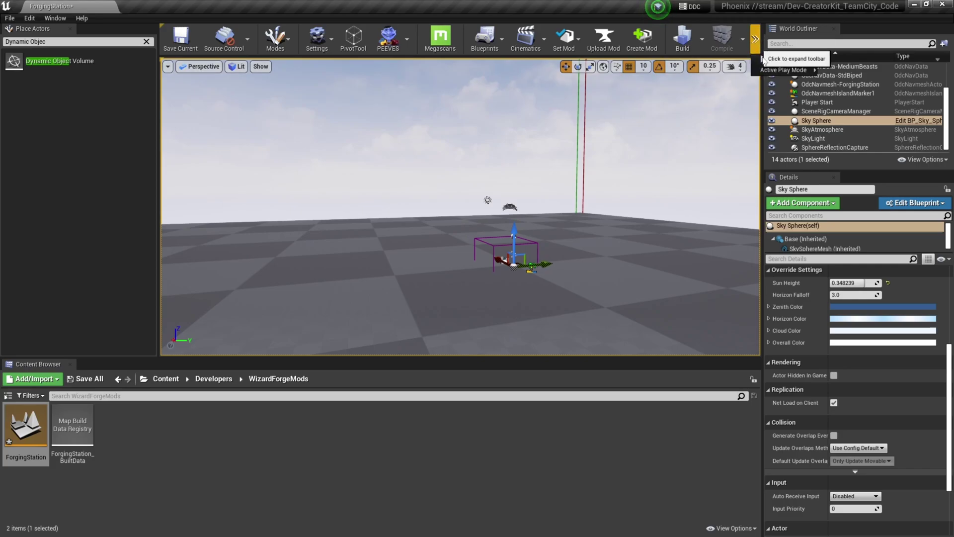
# Start a play test of the ForgingStation level and cast the equipped spells at the Quagmire Trolls.
pyautogui.hotkey('alt', 'p')
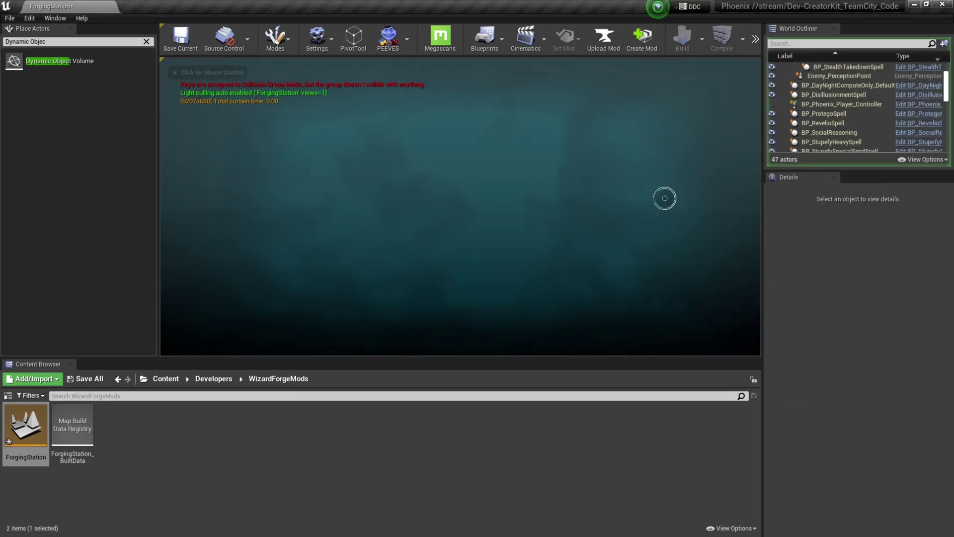
pyautogui.press('w')
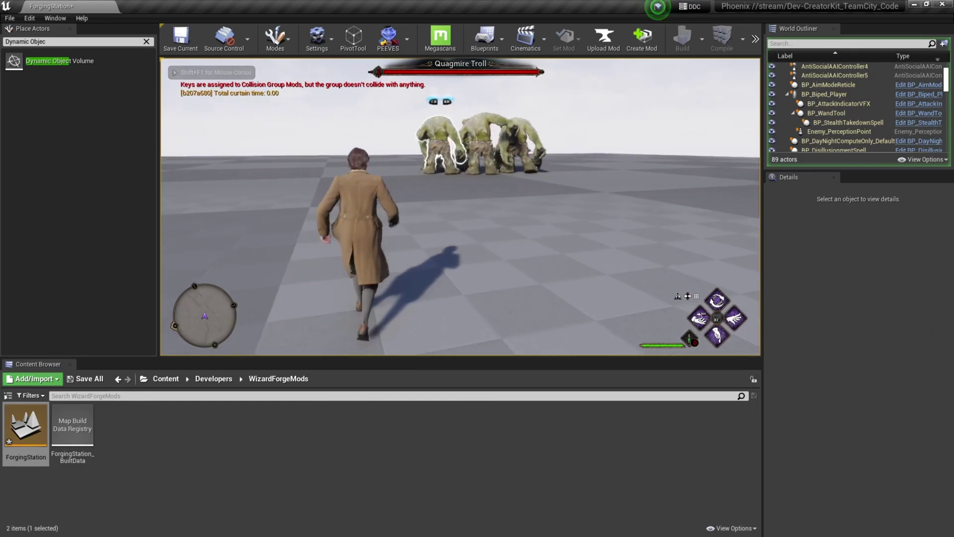
pyautogui.press('1')
pyautogui.press('2')
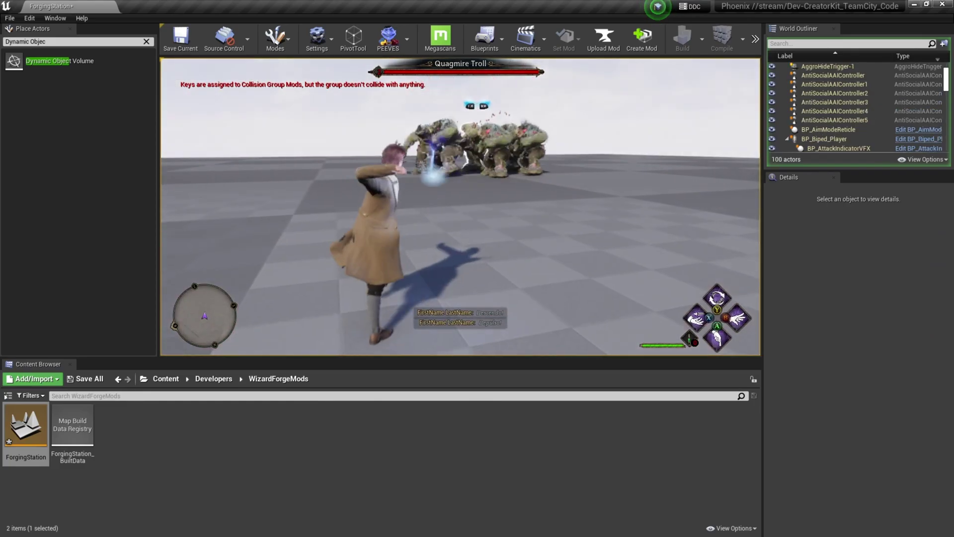
pyautogui.press('3')
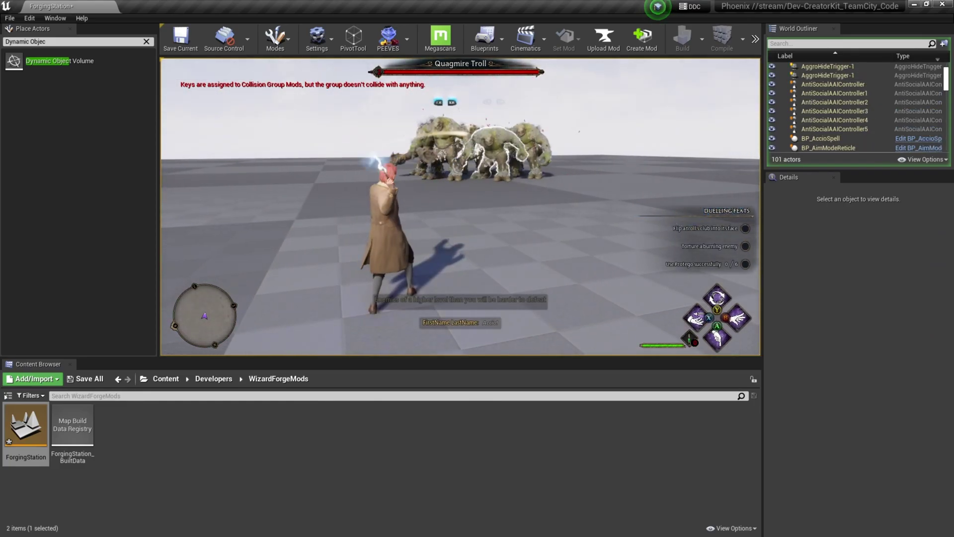
# Assign the four yellow control spells, including Arresto Momentum and Transformation, to the character's spell slots, and close the spell menu.
pyautogui.press('t')
pyautogui.press('Up')
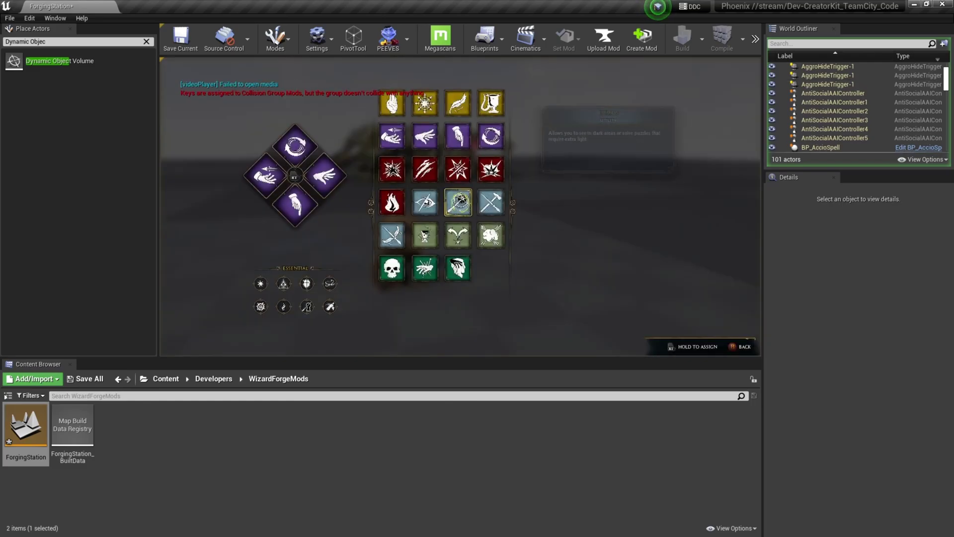
pyautogui.press('Up')
pyautogui.press('Left')
pyautogui.press('4')
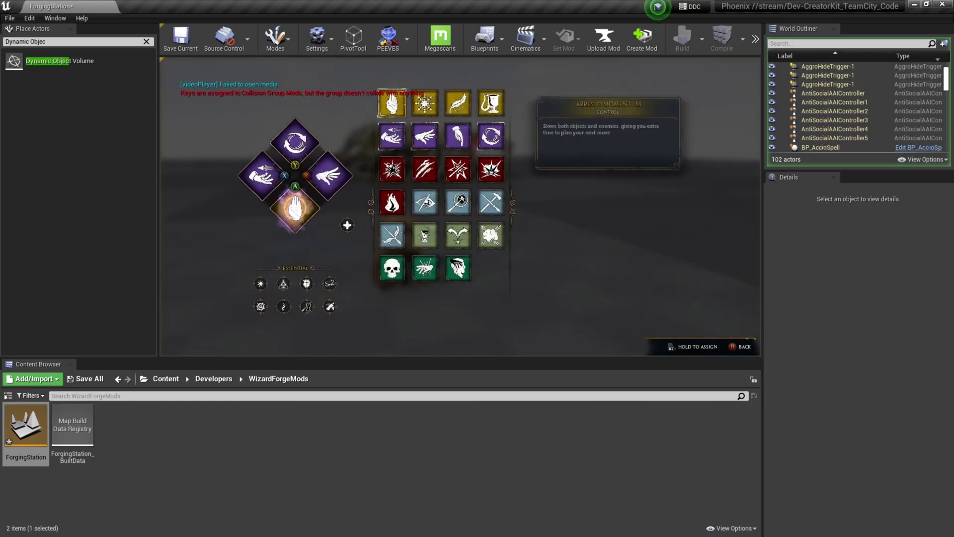
pyautogui.press('Right')
pyautogui.press('3')
pyautogui.press('Right')
pyautogui.press('2')
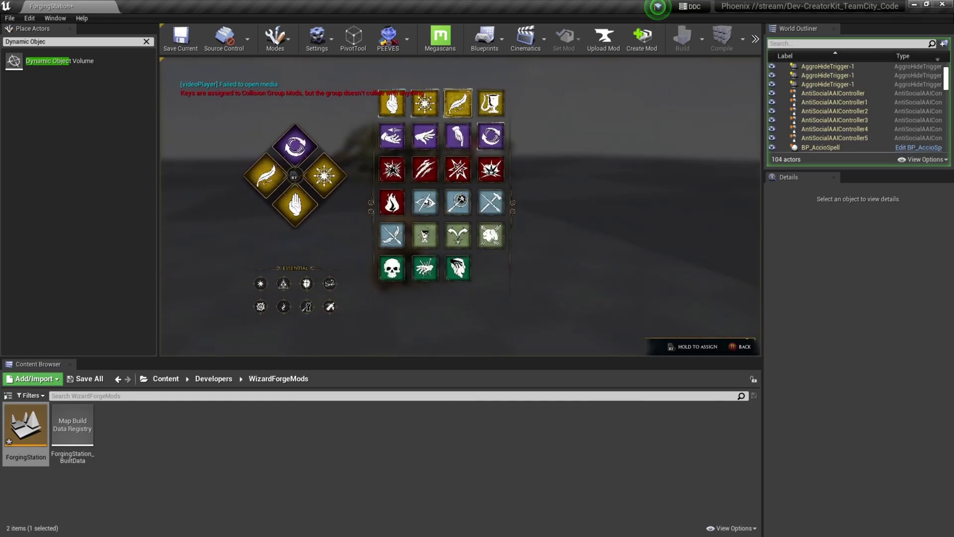
pyautogui.press('Right')
pyautogui.press('1')
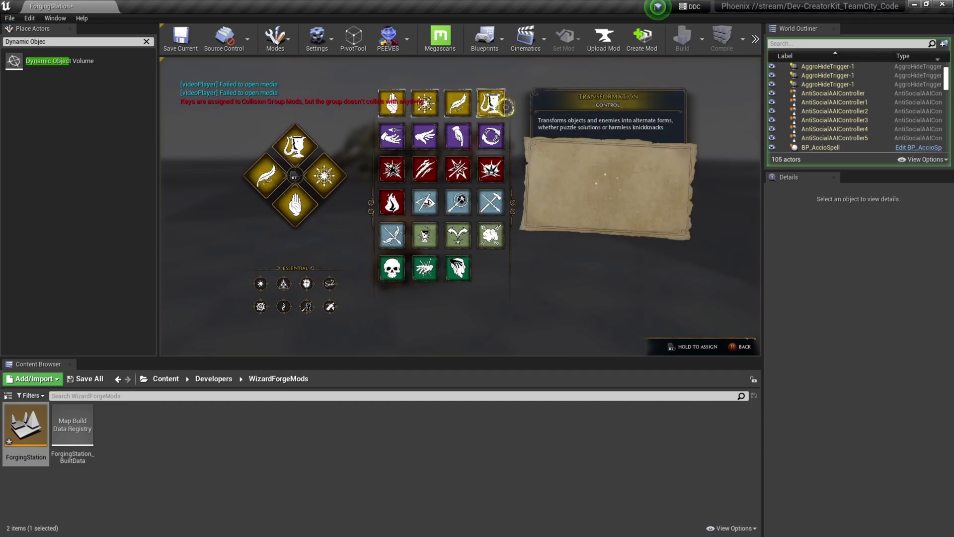
pyautogui.press('Escape')
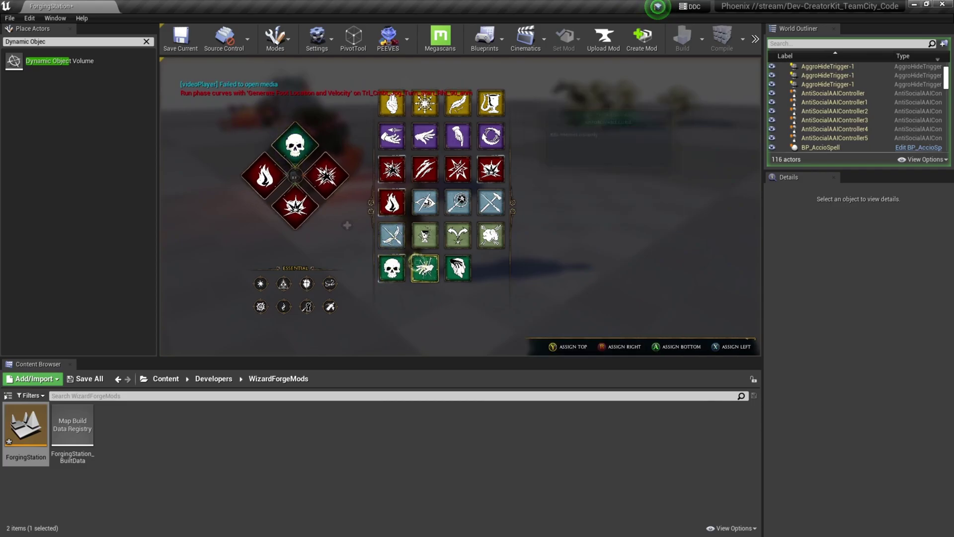
# Equip the remaining green curse spells, cast the equipped set repeatedly at the trolls, and end the play test.
pyautogui.press('Right')
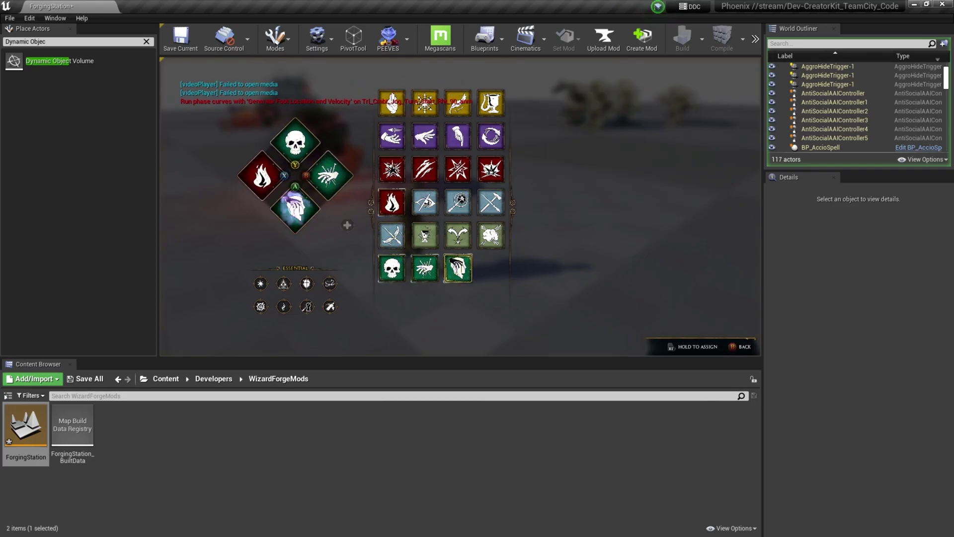
pyautogui.press('Escape')
pyautogui.press('w')
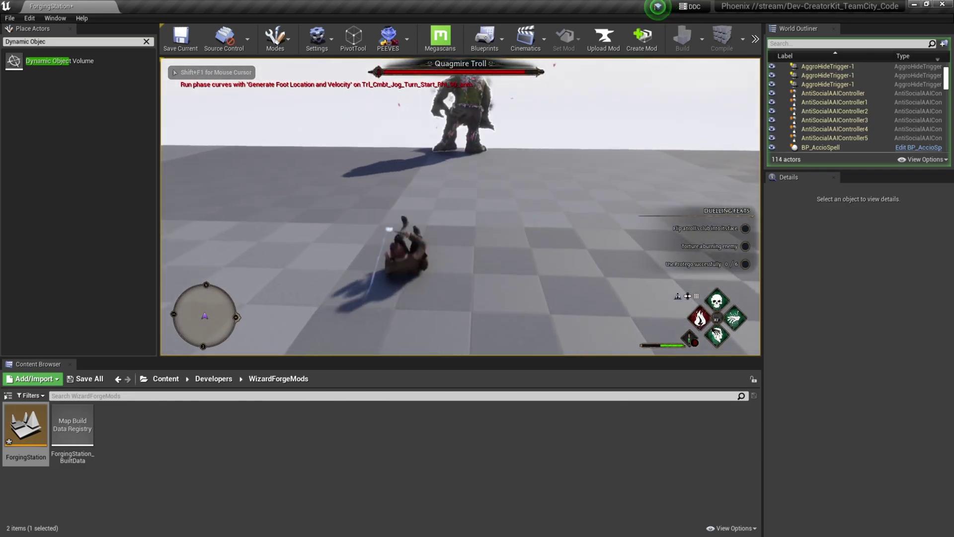
pyautogui.press('1')
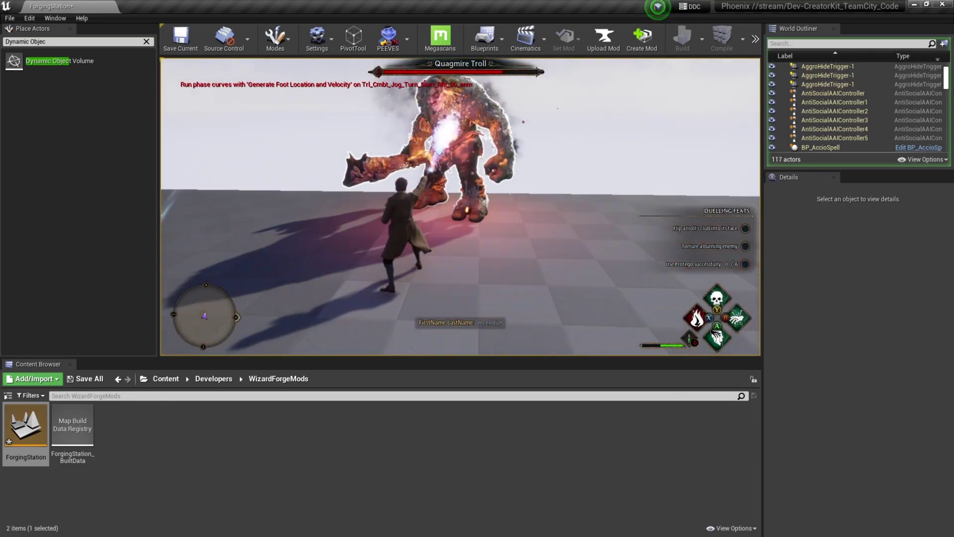
pyautogui.press('2')
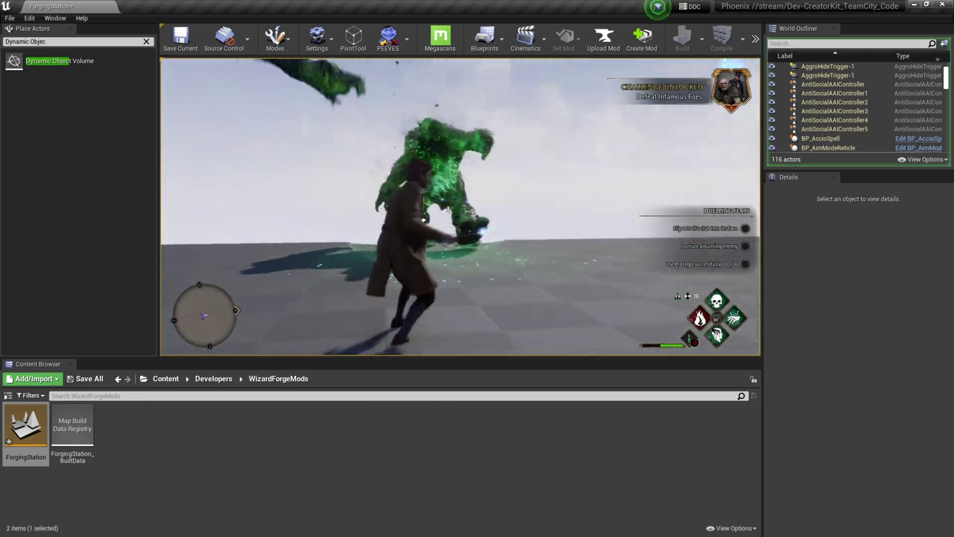
pyautogui.press('1')
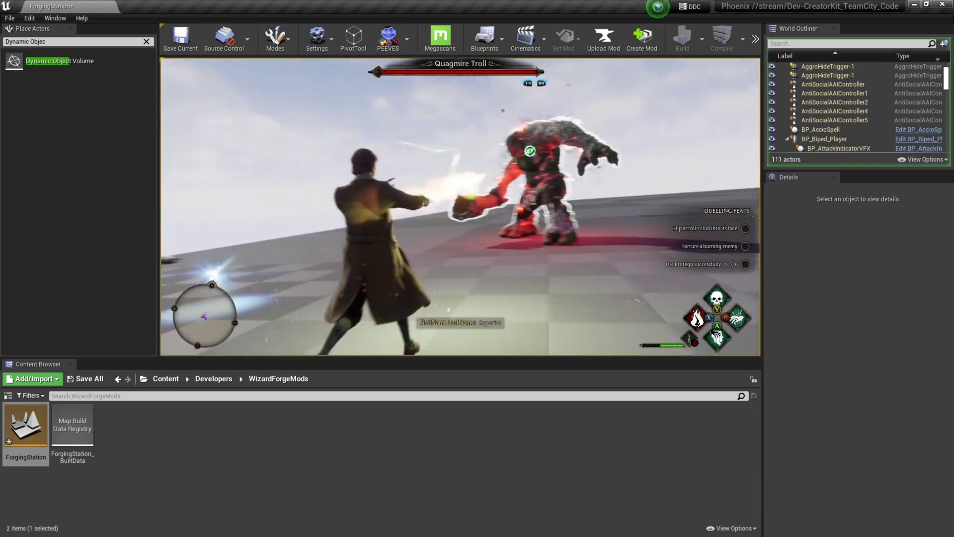
pyautogui.press('2')
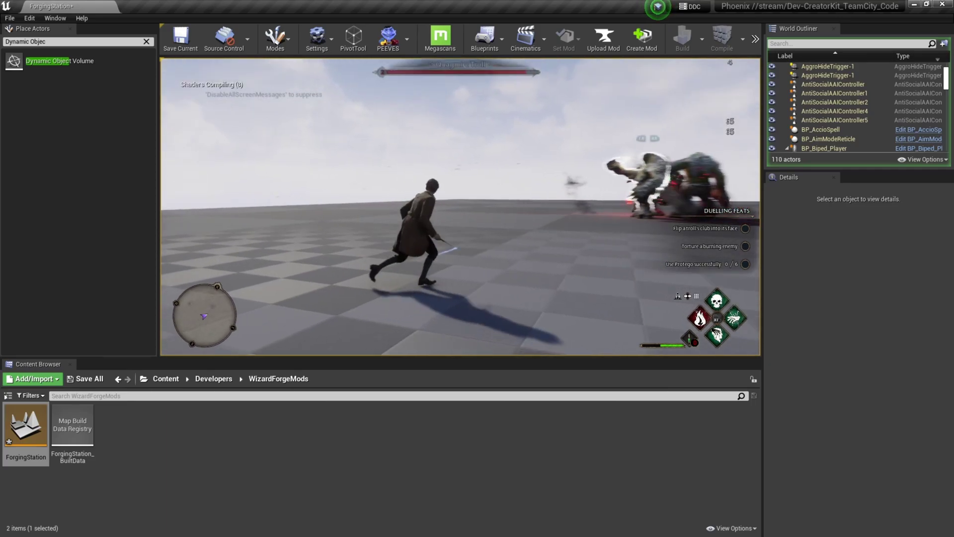
pyautogui.press('Escape')
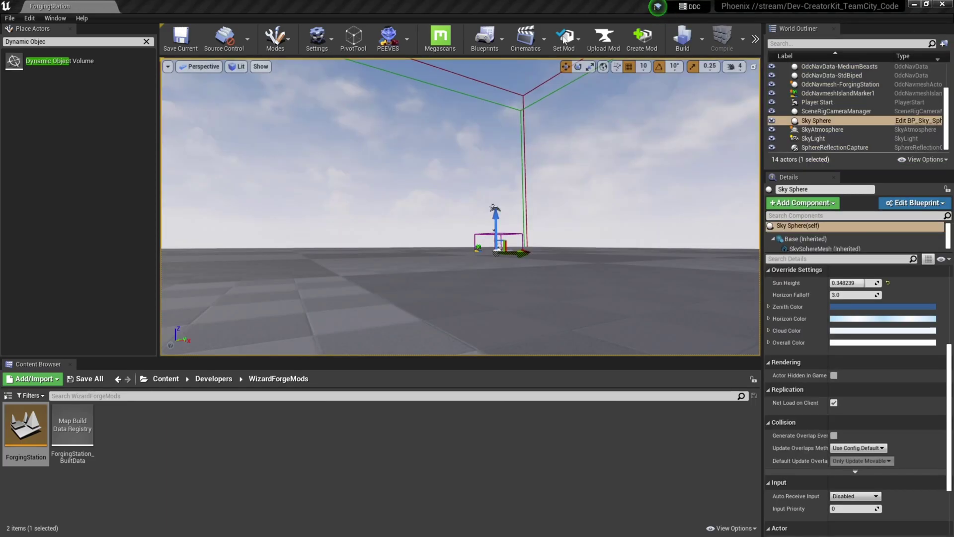
# Open the CurseForge upload form for the NoSpellCooldowns mod and set its mod name to No Spell Cooldowns.
pyautogui.click(604, 37)
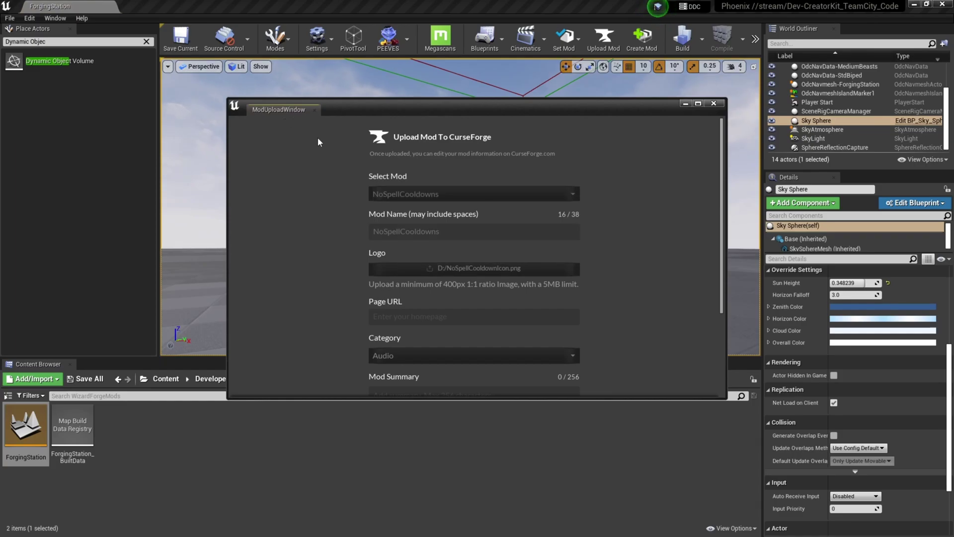
pyautogui.click(420, 193)
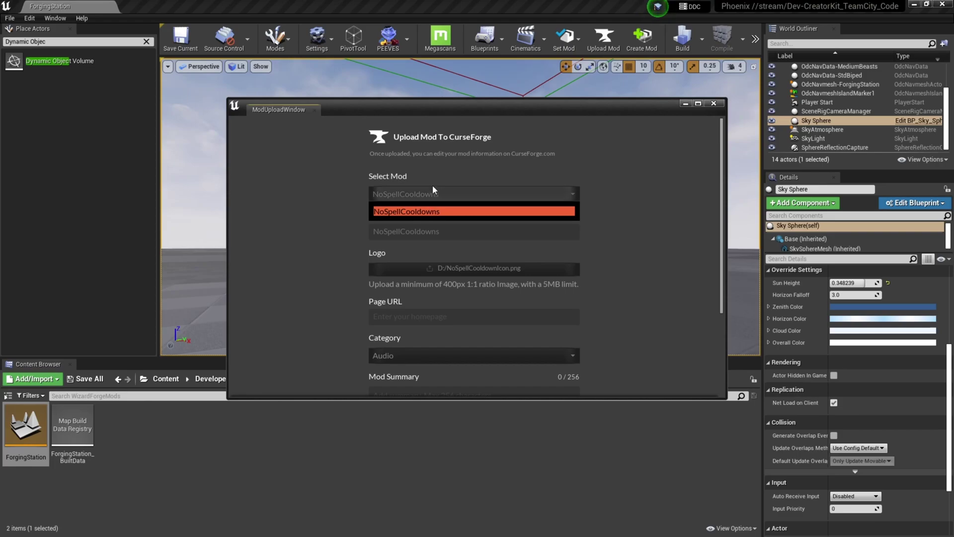
pyautogui.click(455, 166)
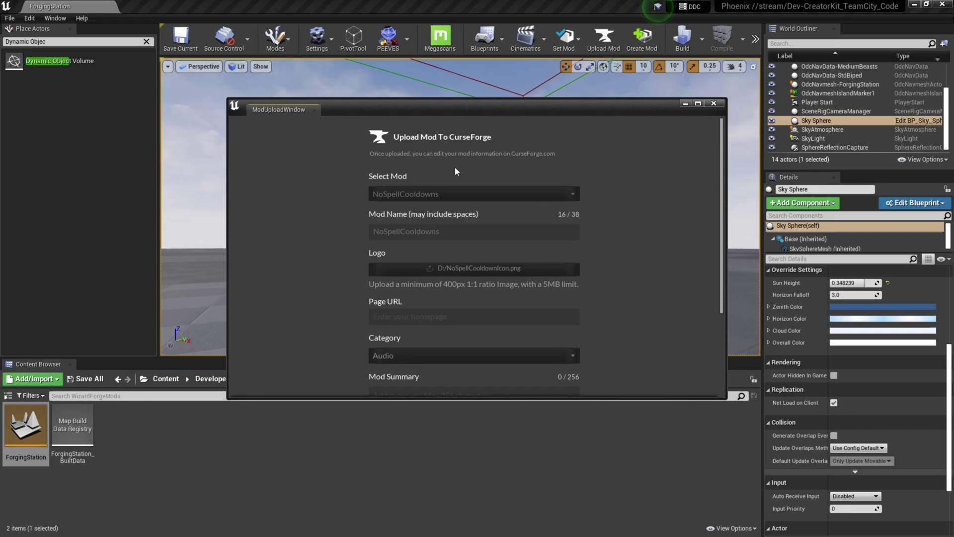
pyautogui.click(385, 229)
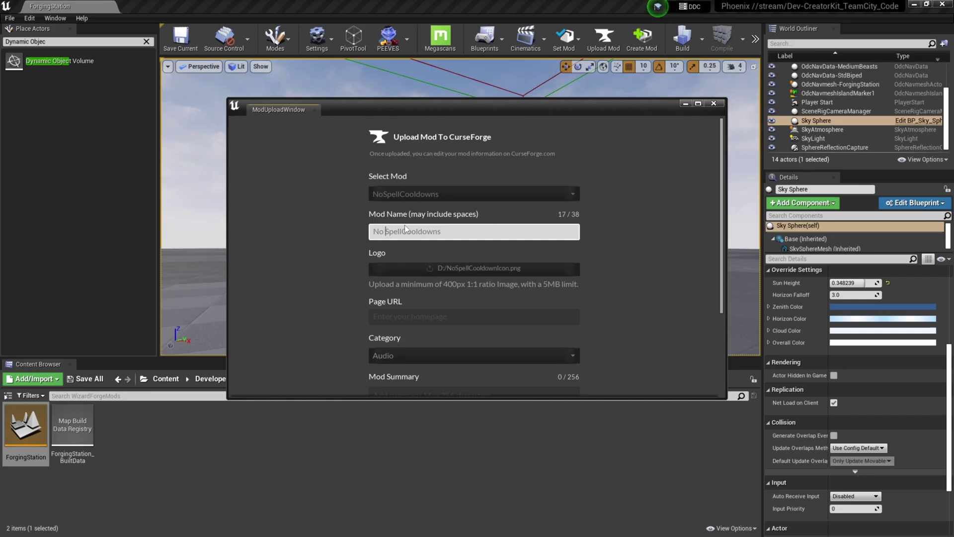
pyautogui.click(402, 231)
# Set the mod's category to Gameplay in the upload form.
pyautogui.scroll(-2, 666, 227)
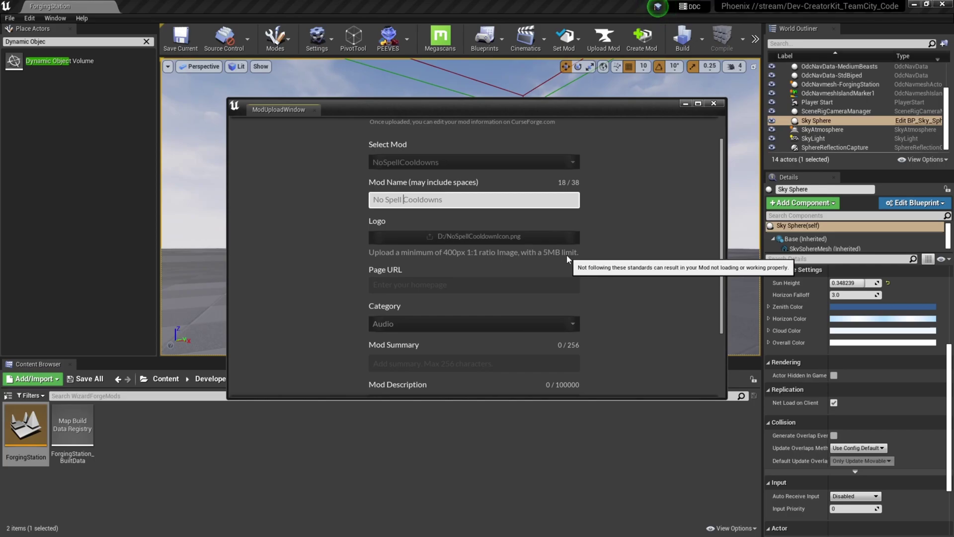
pyautogui.scroll(-1, 647, 269)
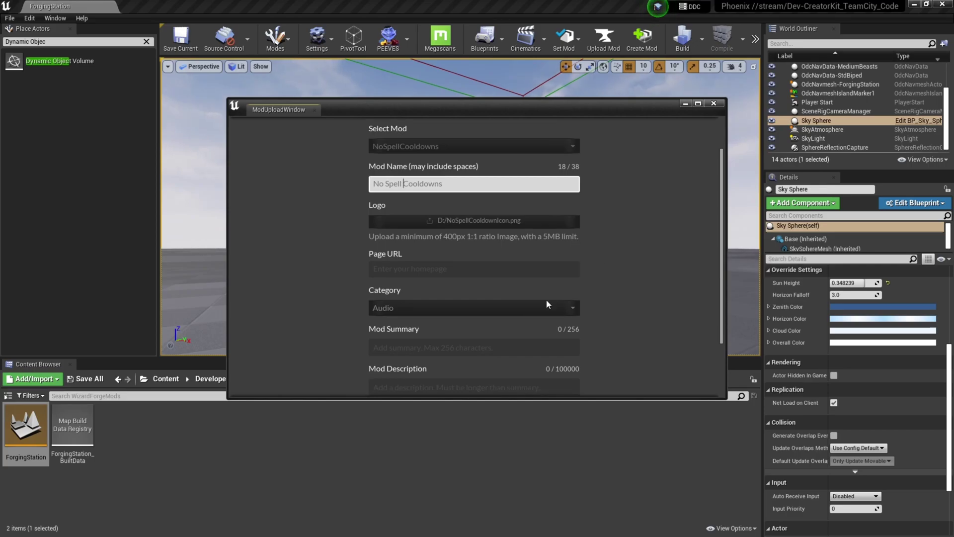
pyautogui.click(523, 306)
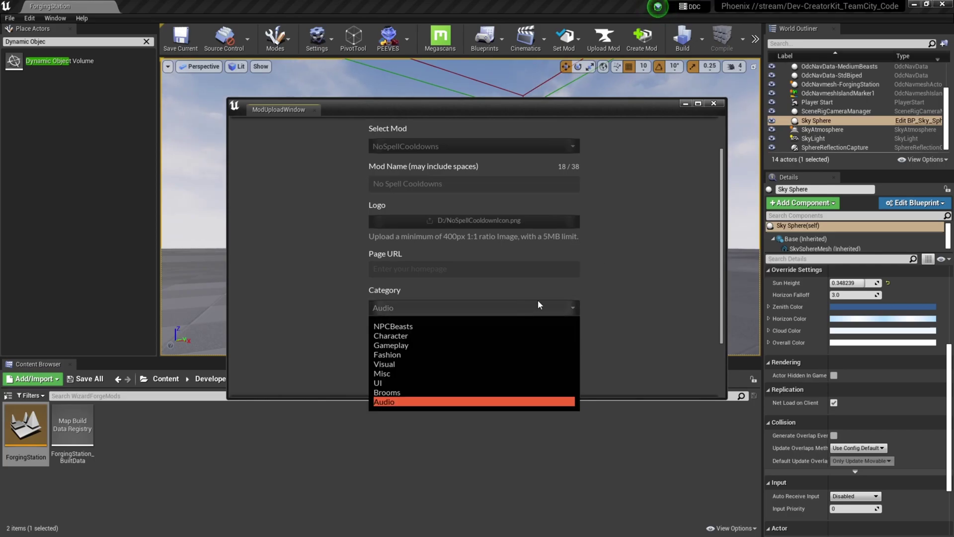
pyautogui.click(428, 346)
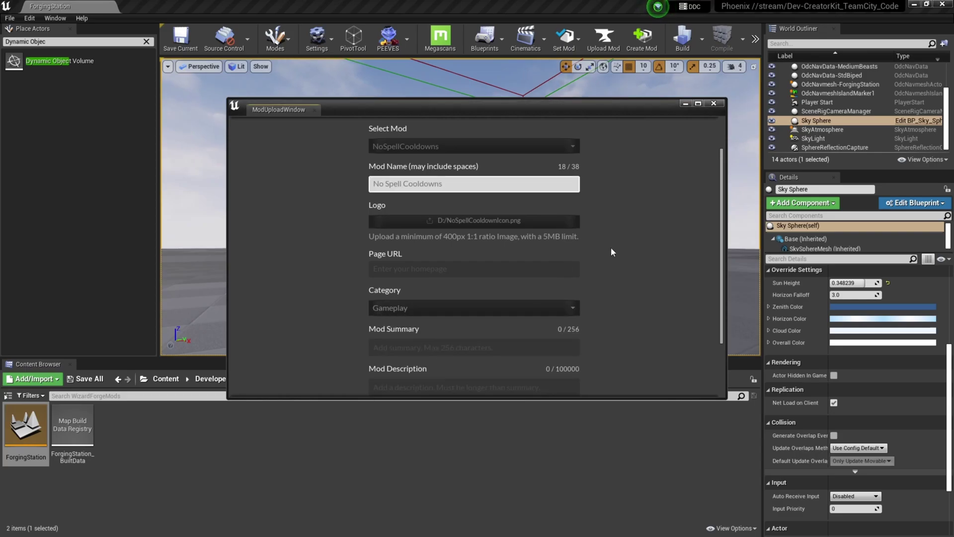
# Enter "Removes spell cooldown" as the mod summary.
pyautogui.scroll(-4, 611, 249)
pyautogui.click(481, 279)
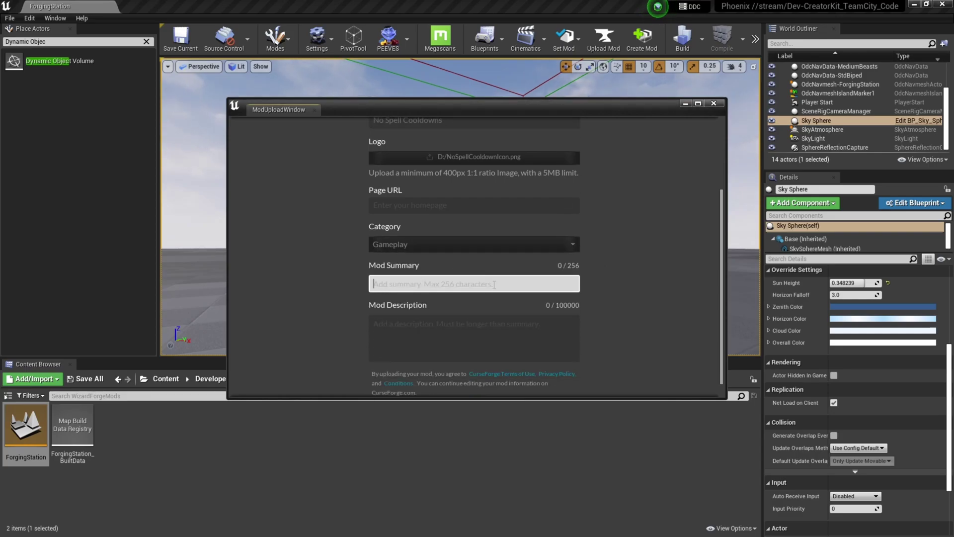
pyautogui.write('Re')
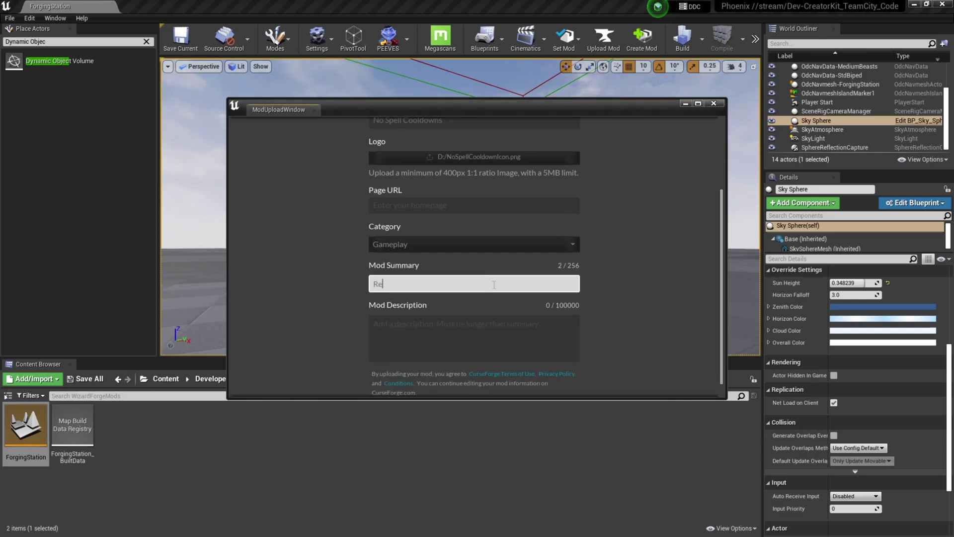
pyautogui.write('moves spel')
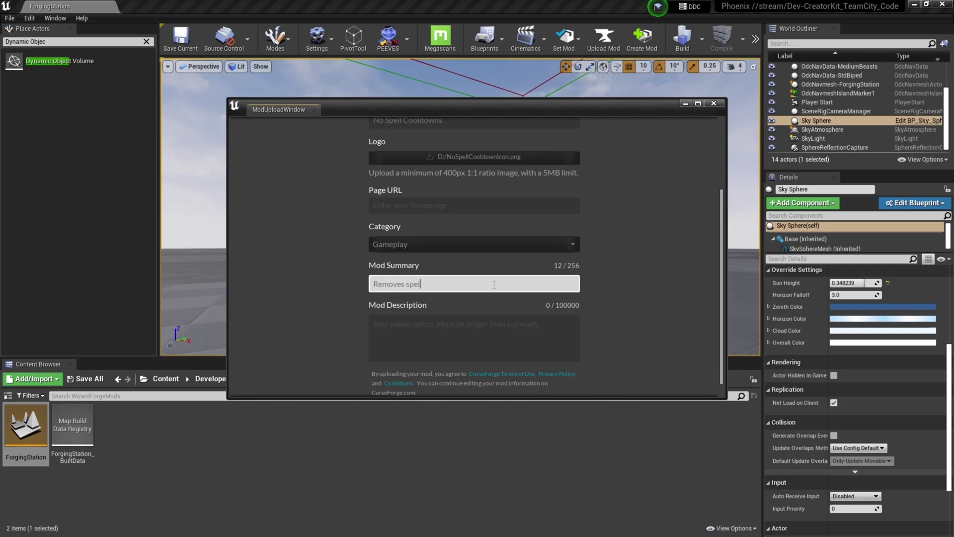
pyautogui.write('l cool')
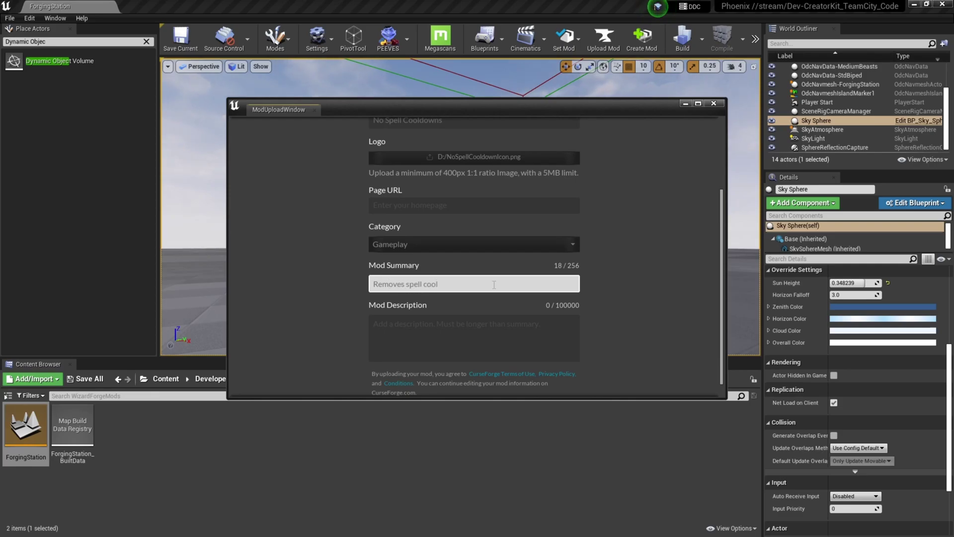
pyautogui.write('down')
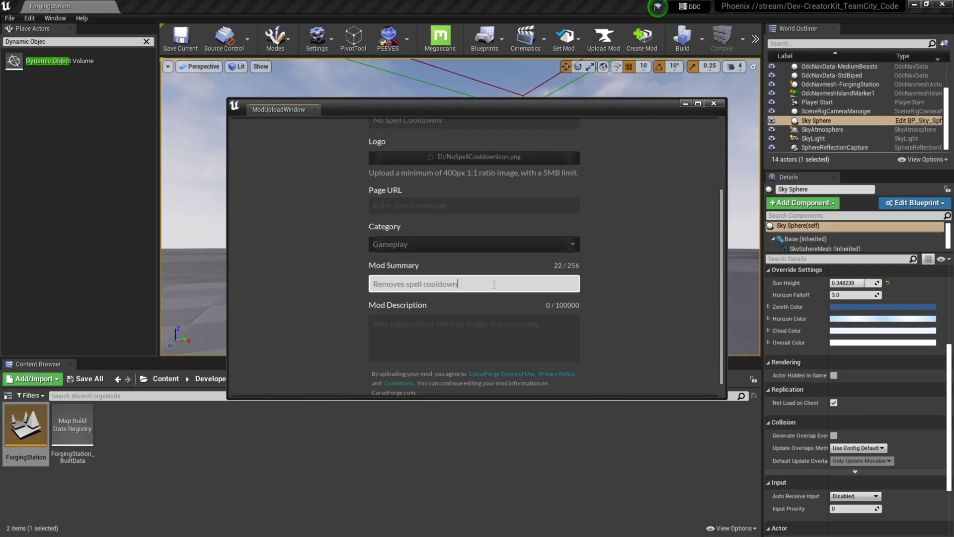
# Enter "Removes spell cooldown for all of the player's spells." as the mod description.
pyautogui.click(481, 332)
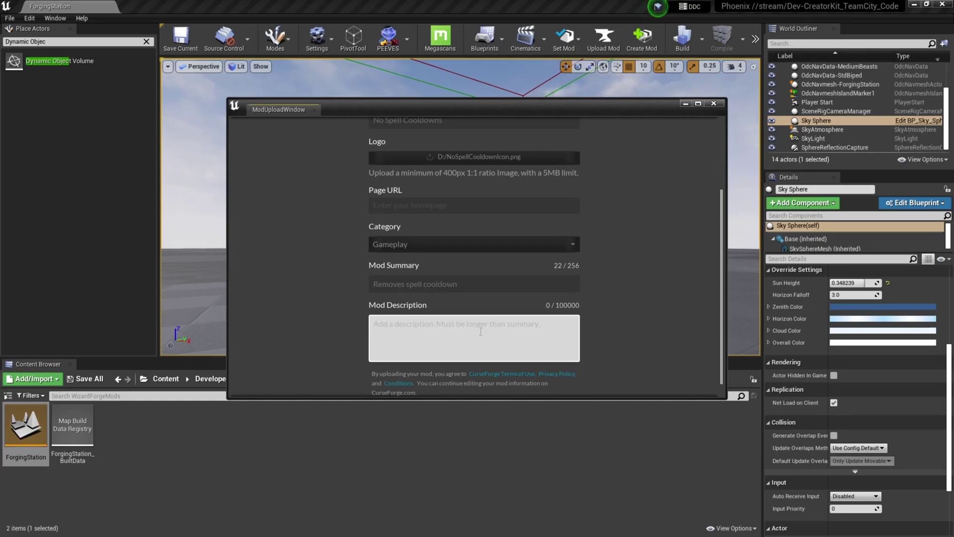
pyautogui.write('Remove')
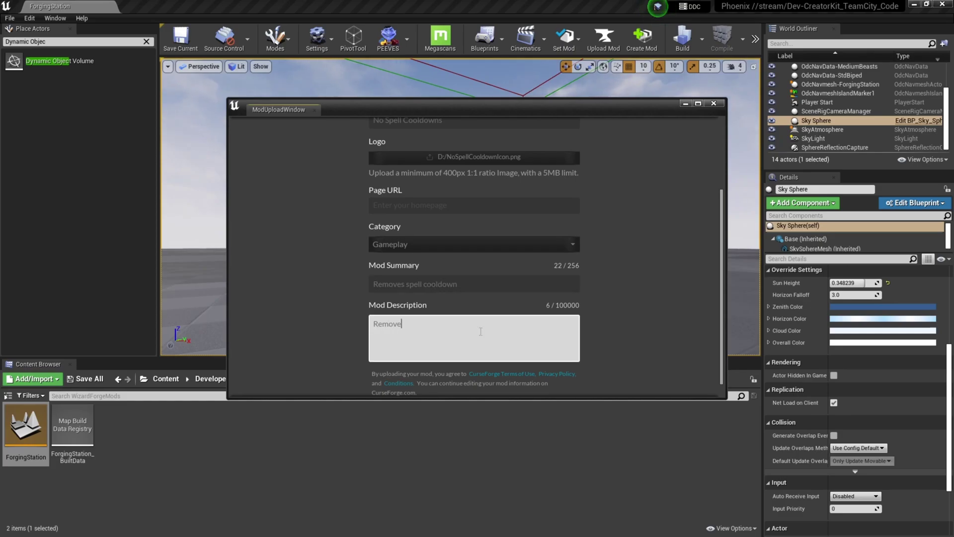
pyautogui.write("s spell cooldown for all of the player's spells.")
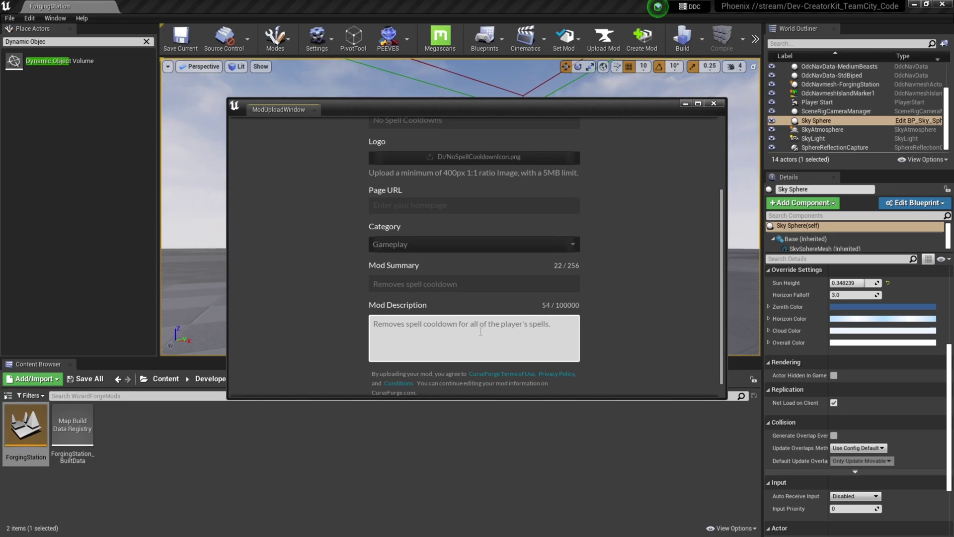
# Maximize the upload form and try to upload the mod to CurseForge under the name No Spell Cooldowns.
pyautogui.scroll(-1, 605, 263)
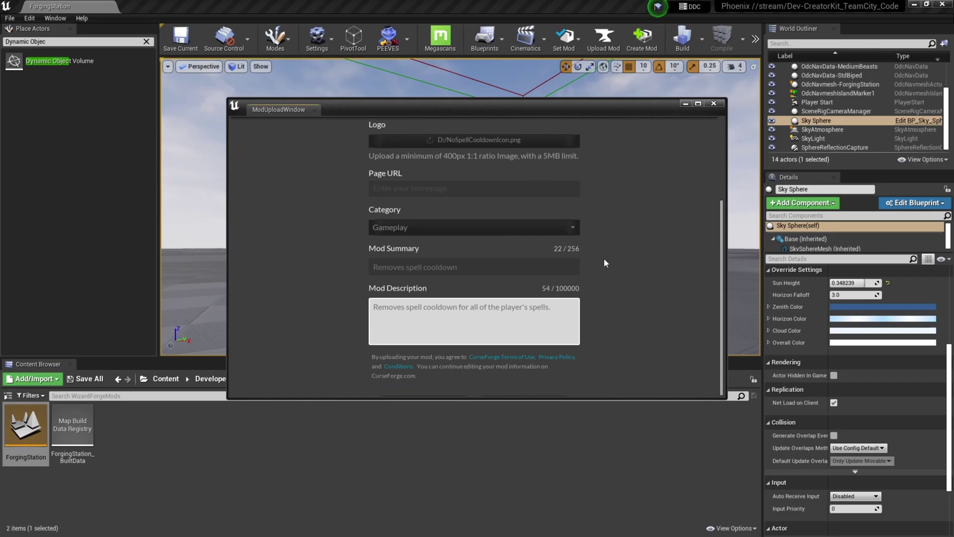
pyautogui.click(698, 104)
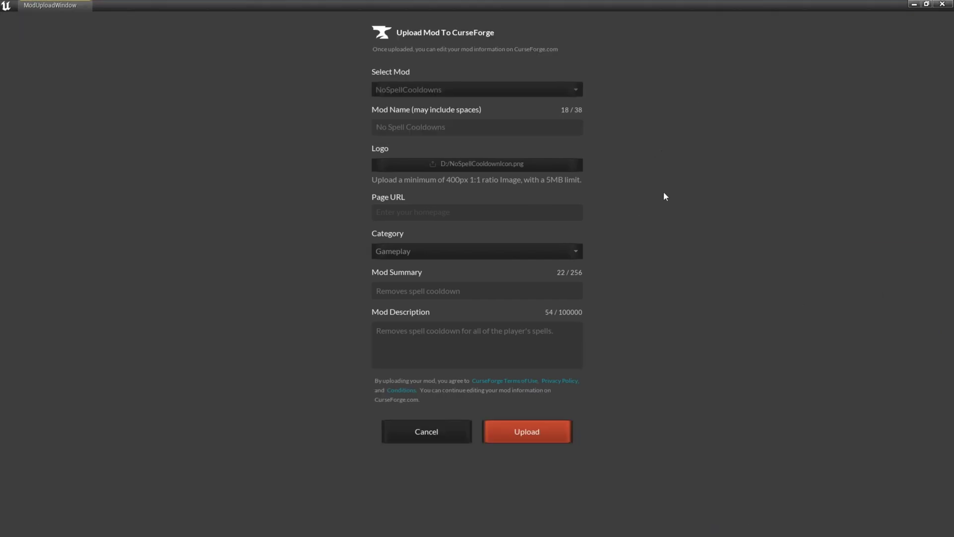
pyautogui.click(538, 435)
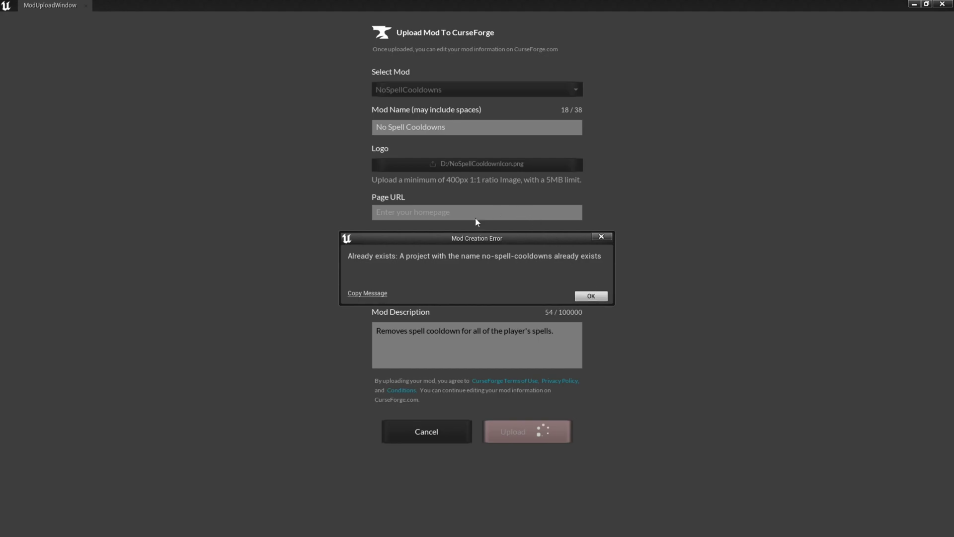
pyautogui.click(589, 297)
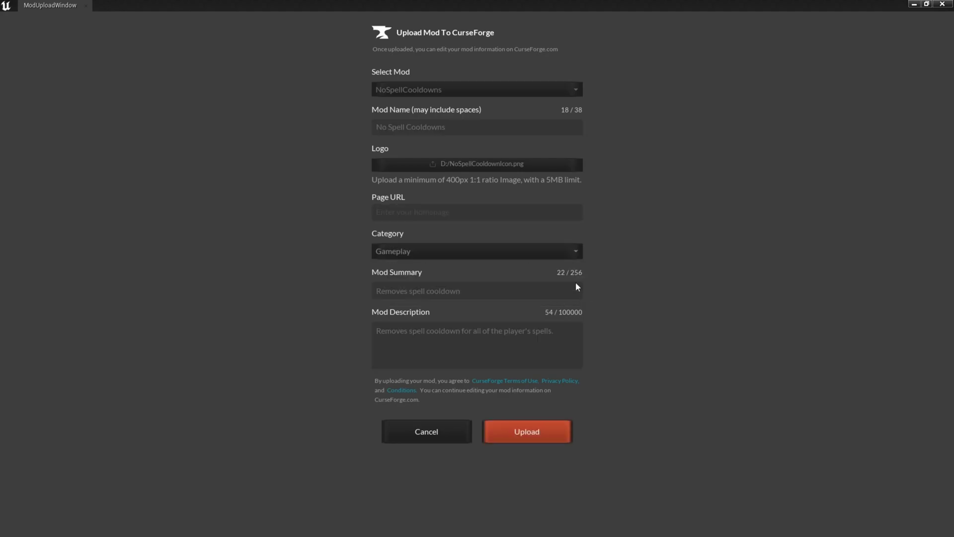
# Extend the mod name to No Spell Cooldowns WizardForgeMods and submit the upload again.
pyautogui.click(493, 128)
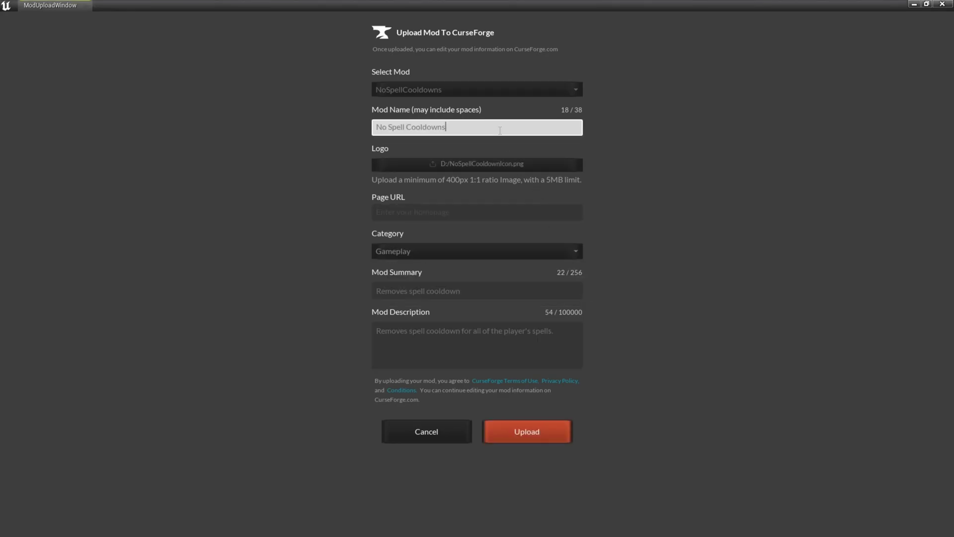
pyautogui.write('WizardForgeMods')
pyautogui.click(529, 424)
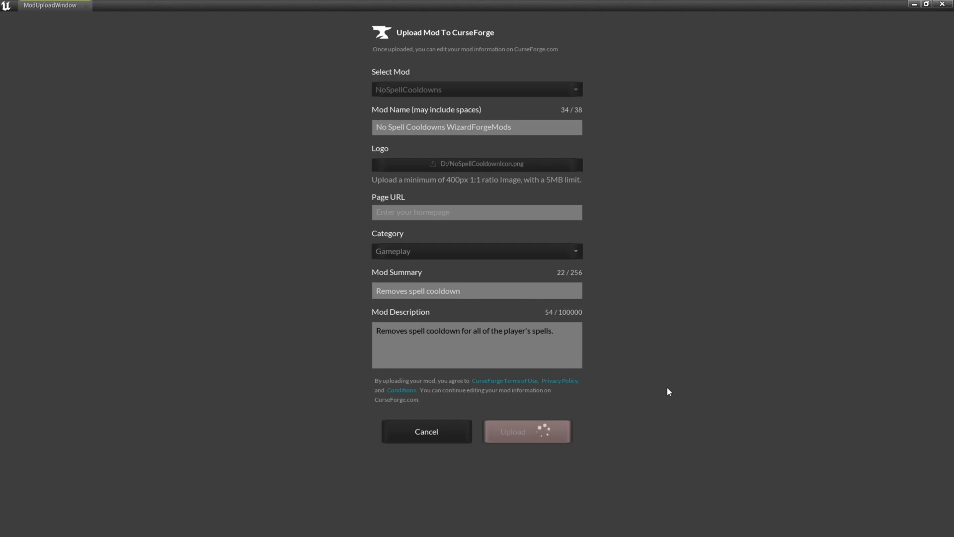